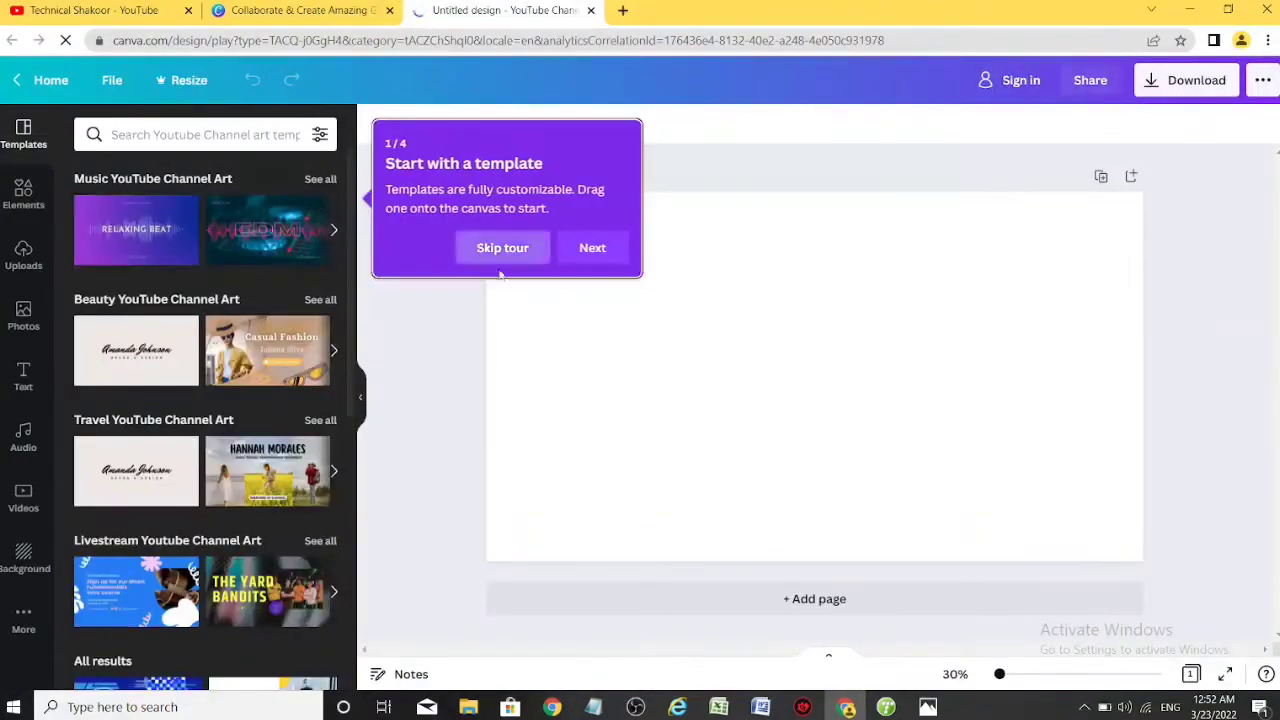
- Step through the editor's four-part introductory tour to its end and dismiss it
{"action": "left_click", "coordinate": [592, 248]}
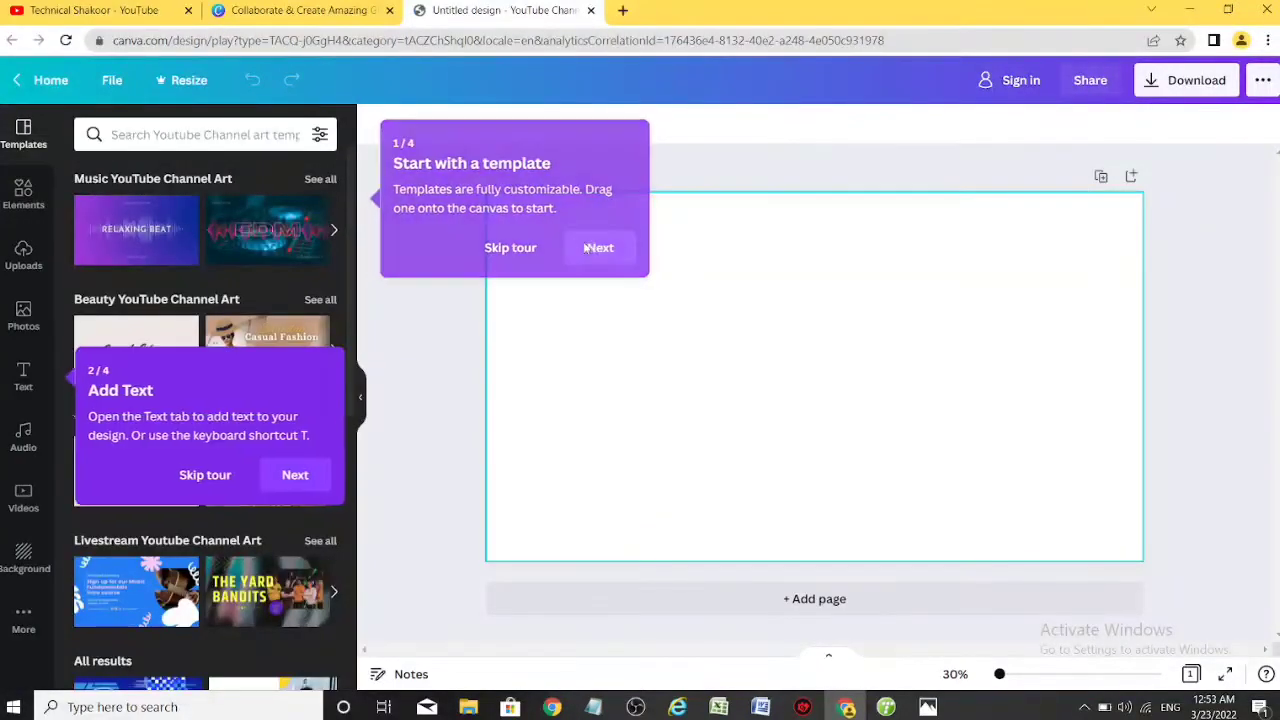
{"action": "left_click", "coordinate": [275, 474]}
{"action": "left_click", "coordinate": [292, 374]}
{"action": "left_click", "coordinate": [1226, 243]}
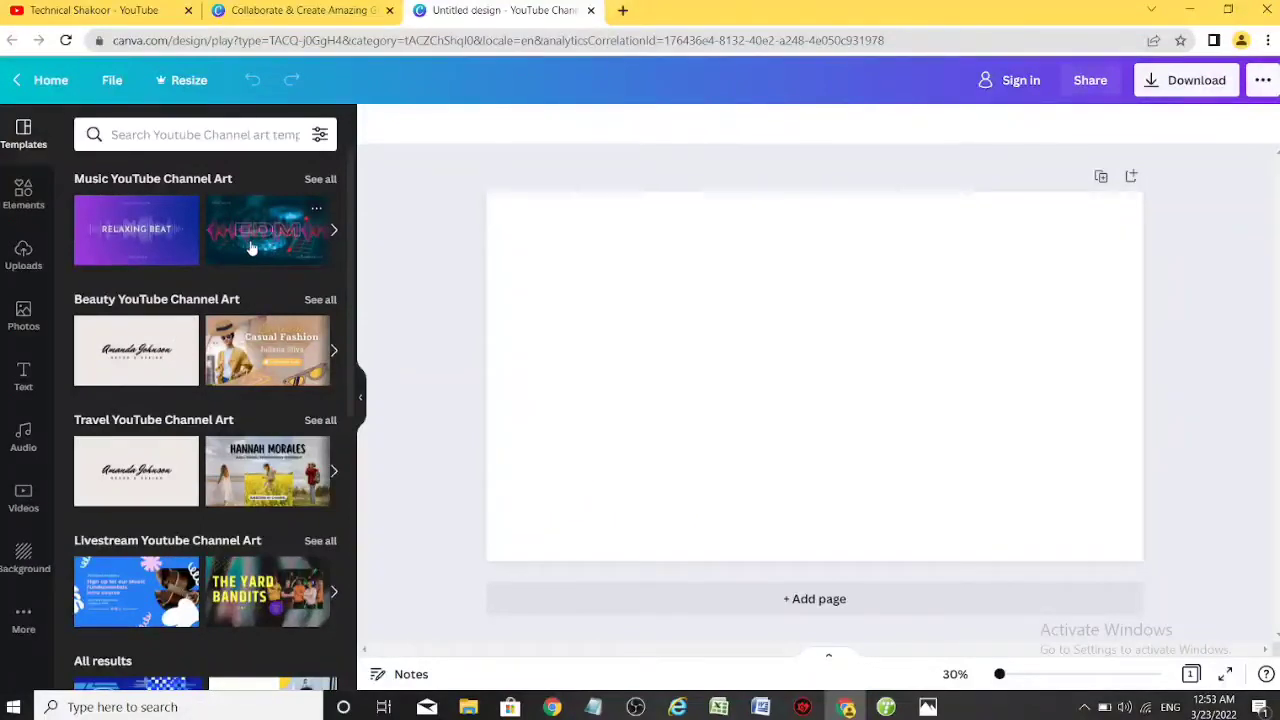
- Browse the YouTube channel art templates, apply the dark blue diamond design to the blank page and dismiss the template search tip
{"action": "scroll", "coordinate": [255, 253], "scroll_direction": "down", "scroll_amount": 3}
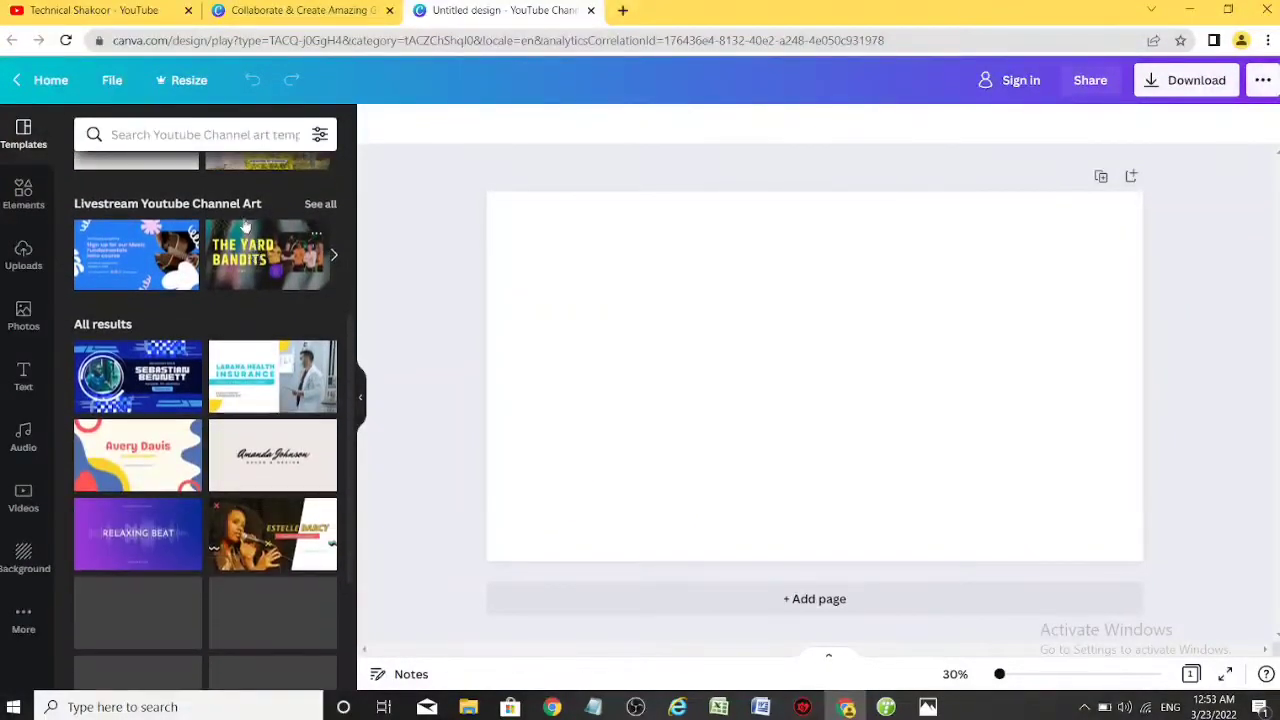
{"action": "scroll", "coordinate": [259, 232], "scroll_direction": "down", "scroll_amount": 2}
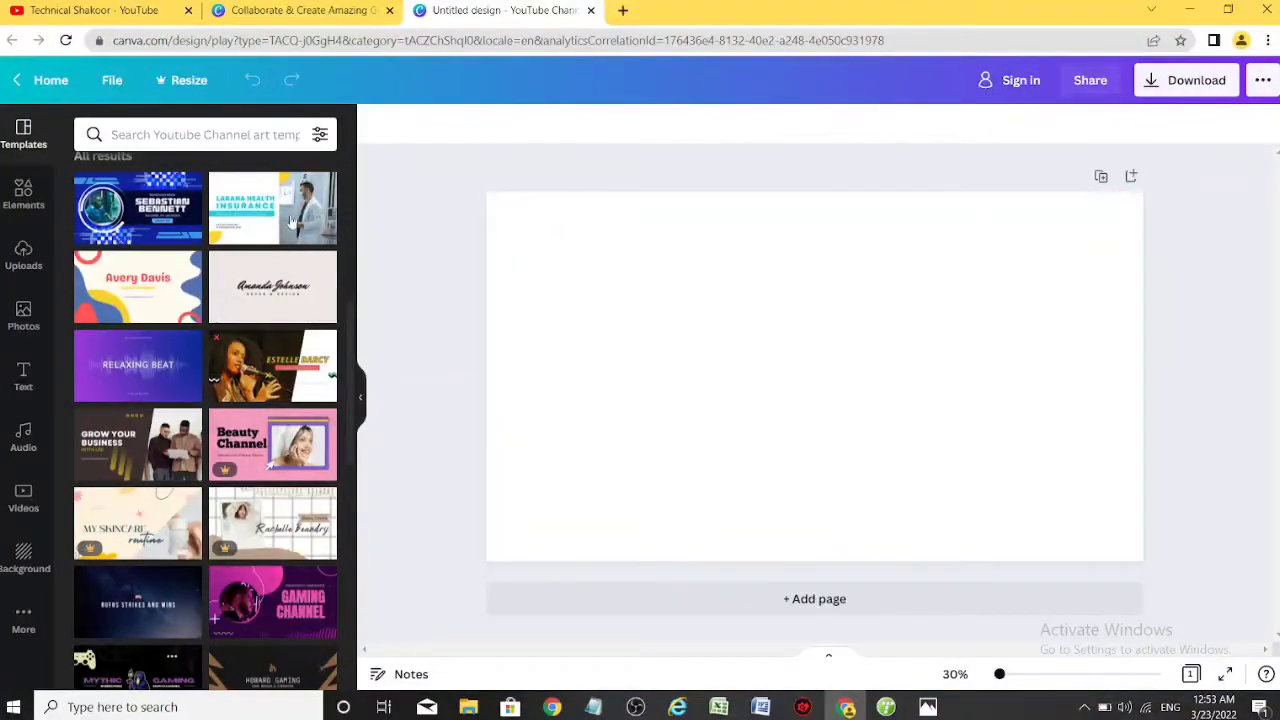
{"action": "scroll", "coordinate": [228, 306], "scroll_direction": "up", "scroll_amount": 5}
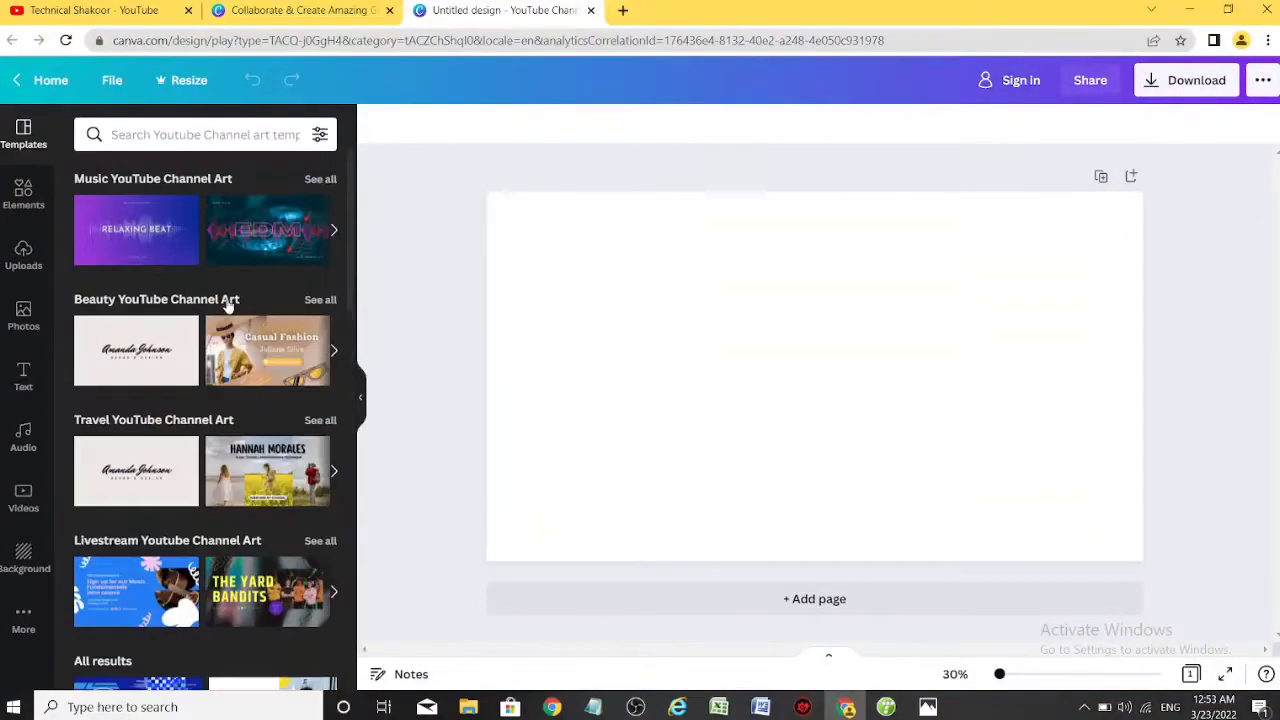
{"action": "scroll", "coordinate": [228, 306], "scroll_direction": "down", "scroll_amount": 7}
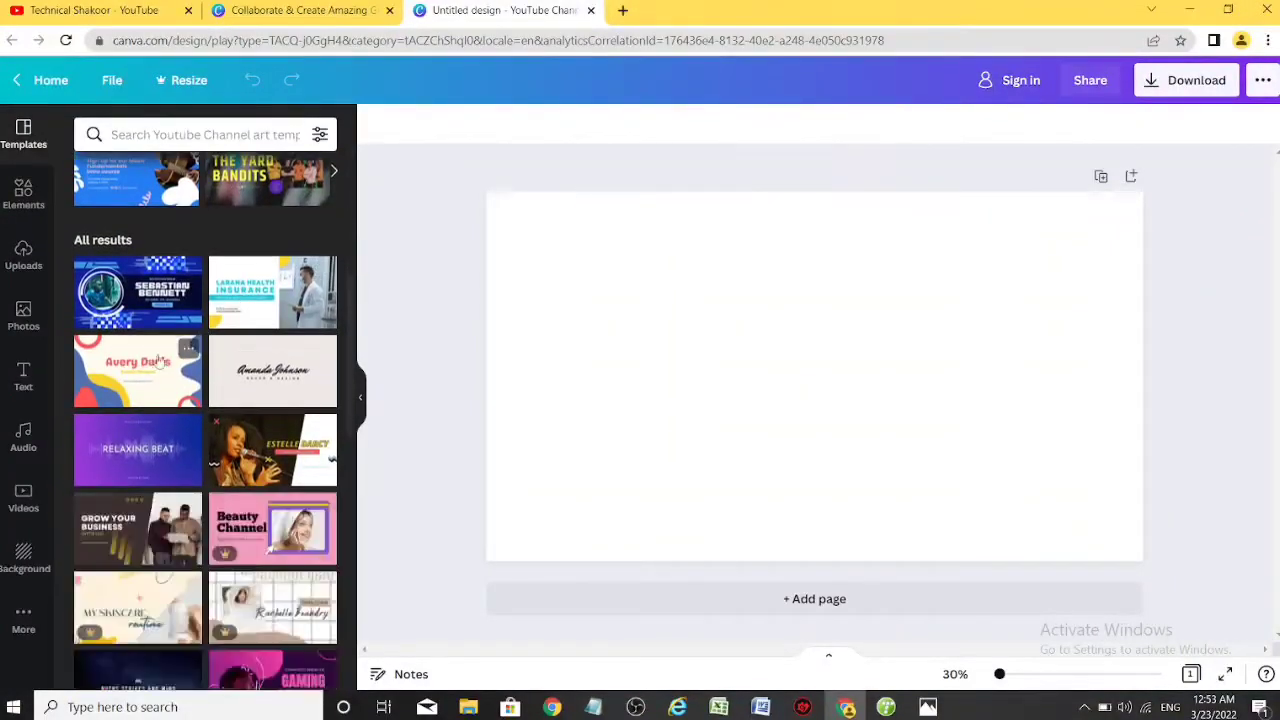
{"action": "scroll", "coordinate": [210, 344], "scroll_direction": "down", "scroll_amount": 2}
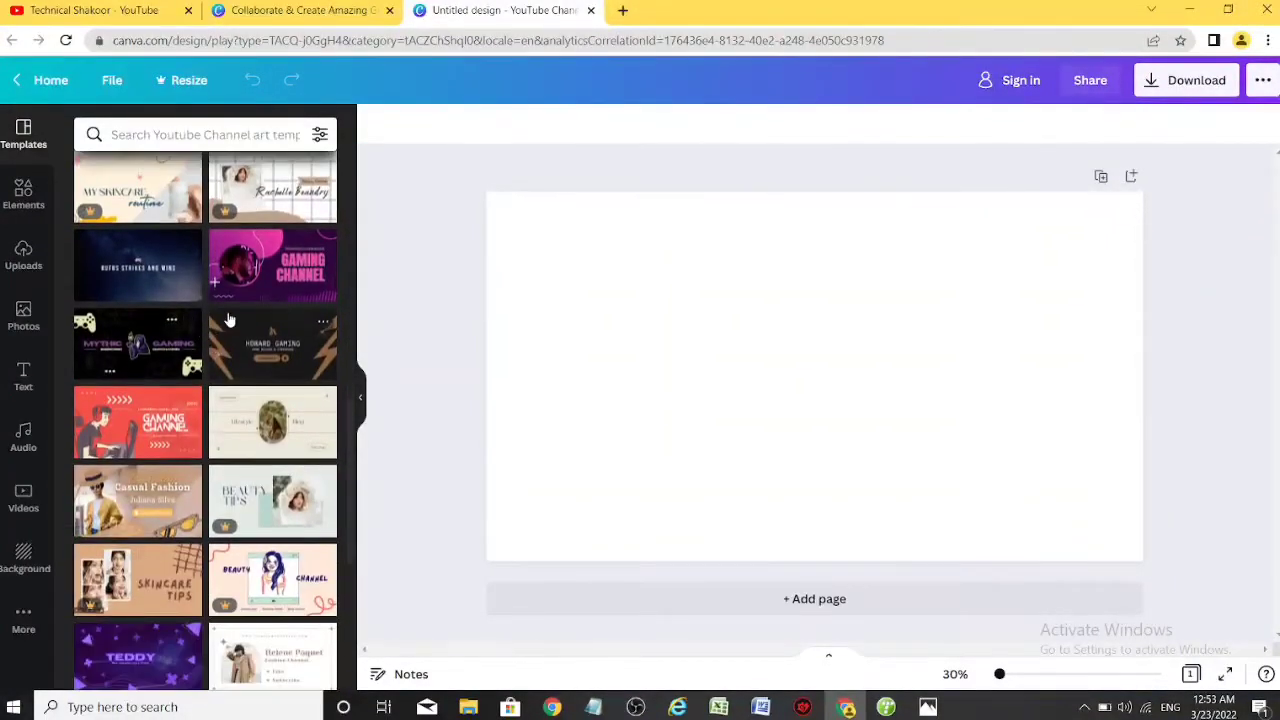
{"action": "scroll", "coordinate": [230, 318], "scroll_direction": "down", "scroll_amount": 5}
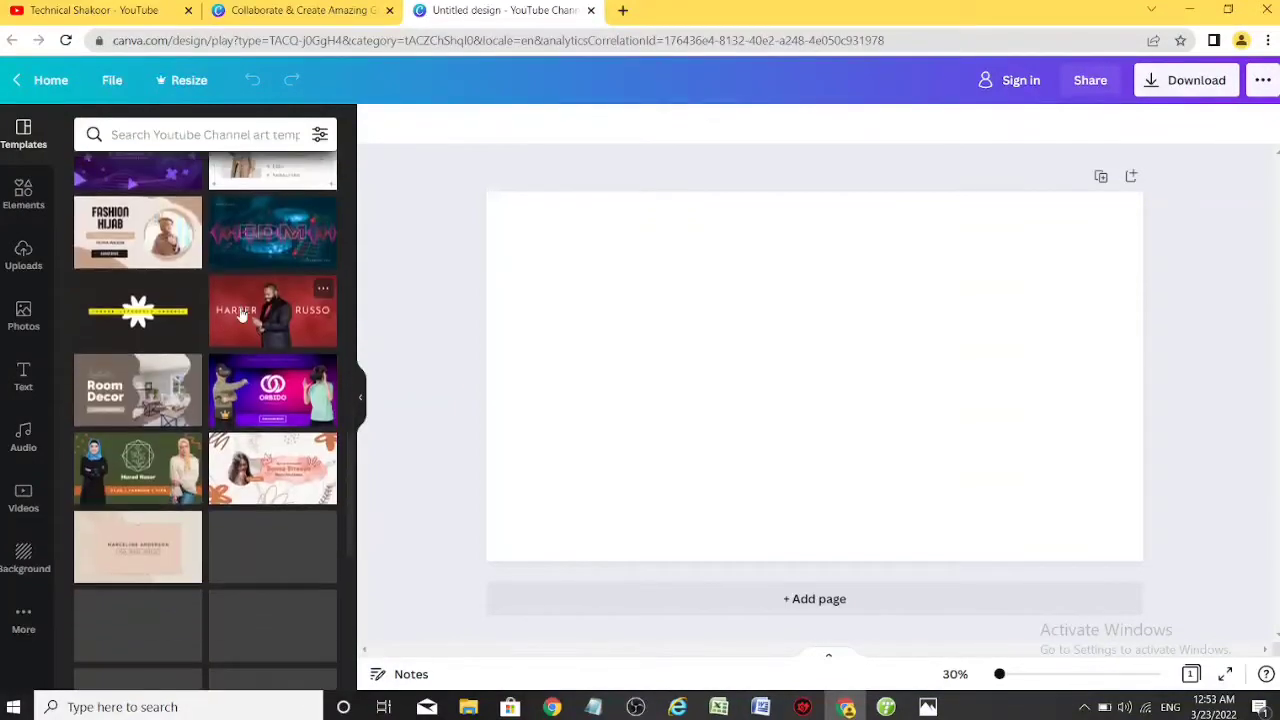
{"action": "scroll", "coordinate": [241, 315], "scroll_direction": "down", "scroll_amount": 7}
{"action": "scroll", "coordinate": [242, 342], "scroll_direction": "down", "scroll_amount": 2}
{"action": "scroll", "coordinate": [242, 343], "scroll_direction": "down", "scroll_amount": 3}
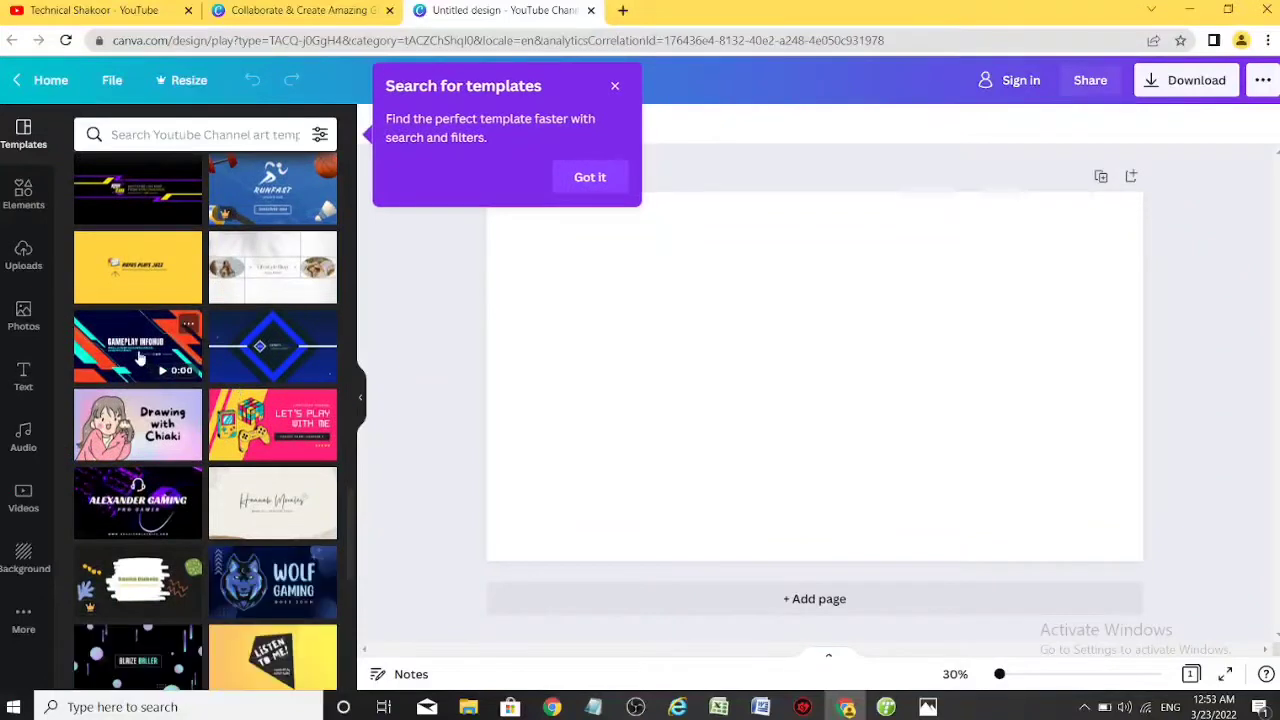
{"action": "left_click", "coordinate": [267, 347]}
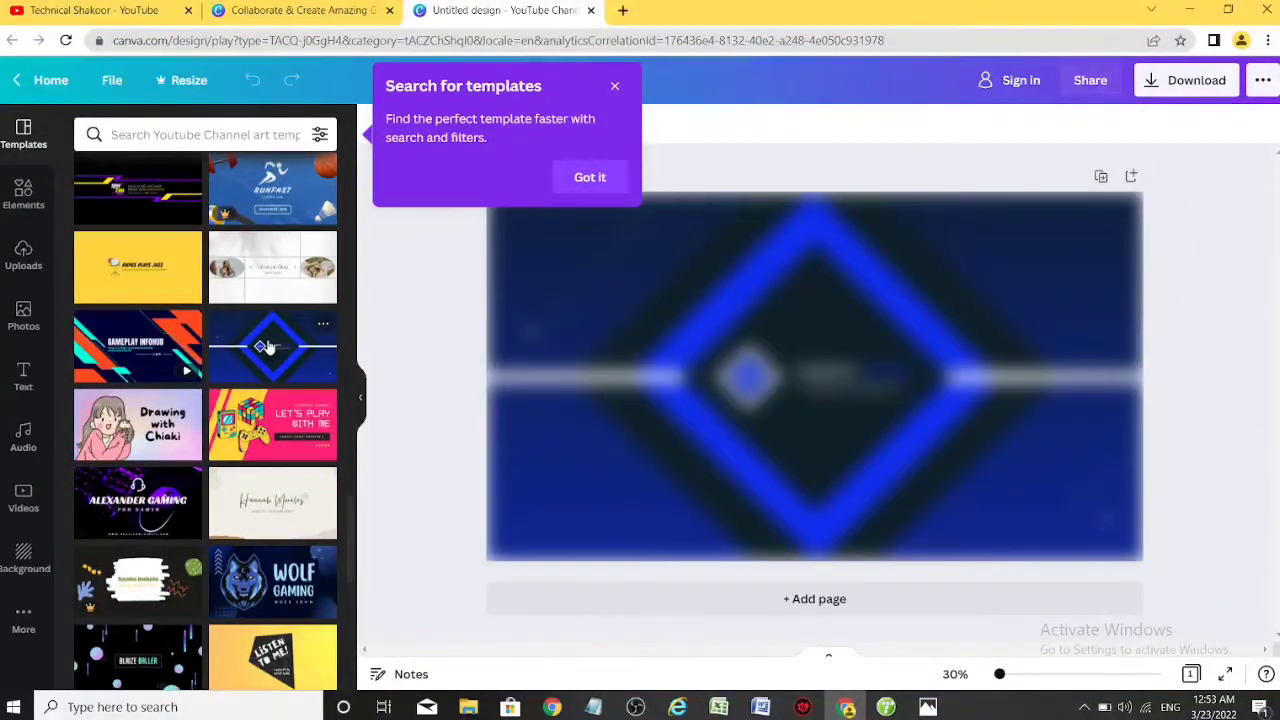
{"action": "left_click", "coordinate": [590, 177]}
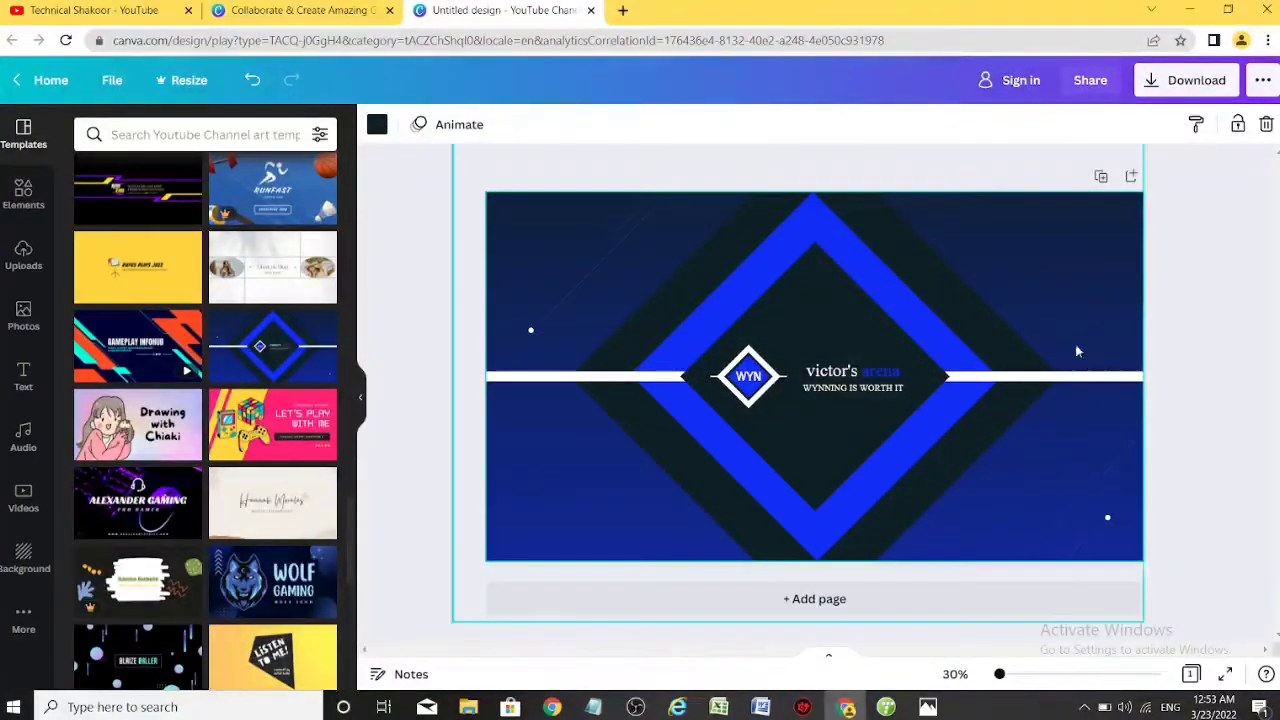
- Recolour the template's bright blue diamond frame with the default red
{"action": "left_click", "coordinate": [1092, 254]}
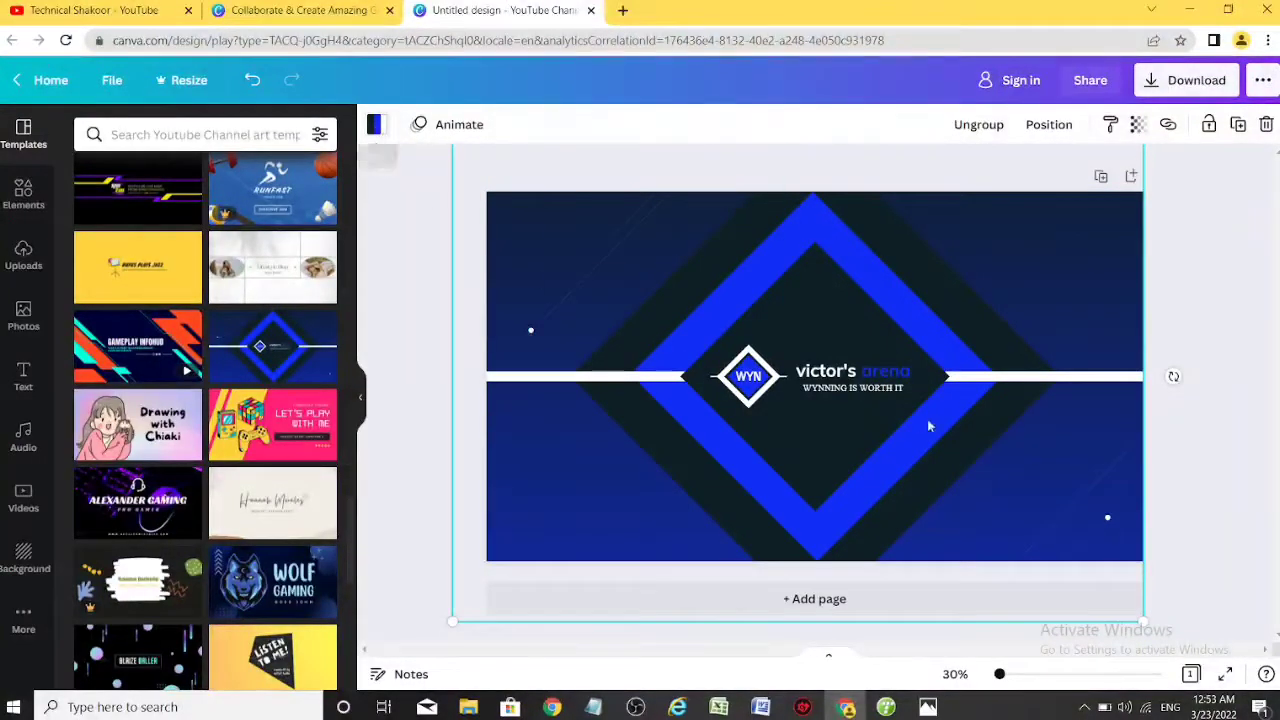
{"action": "left_click", "coordinate": [891, 300]}
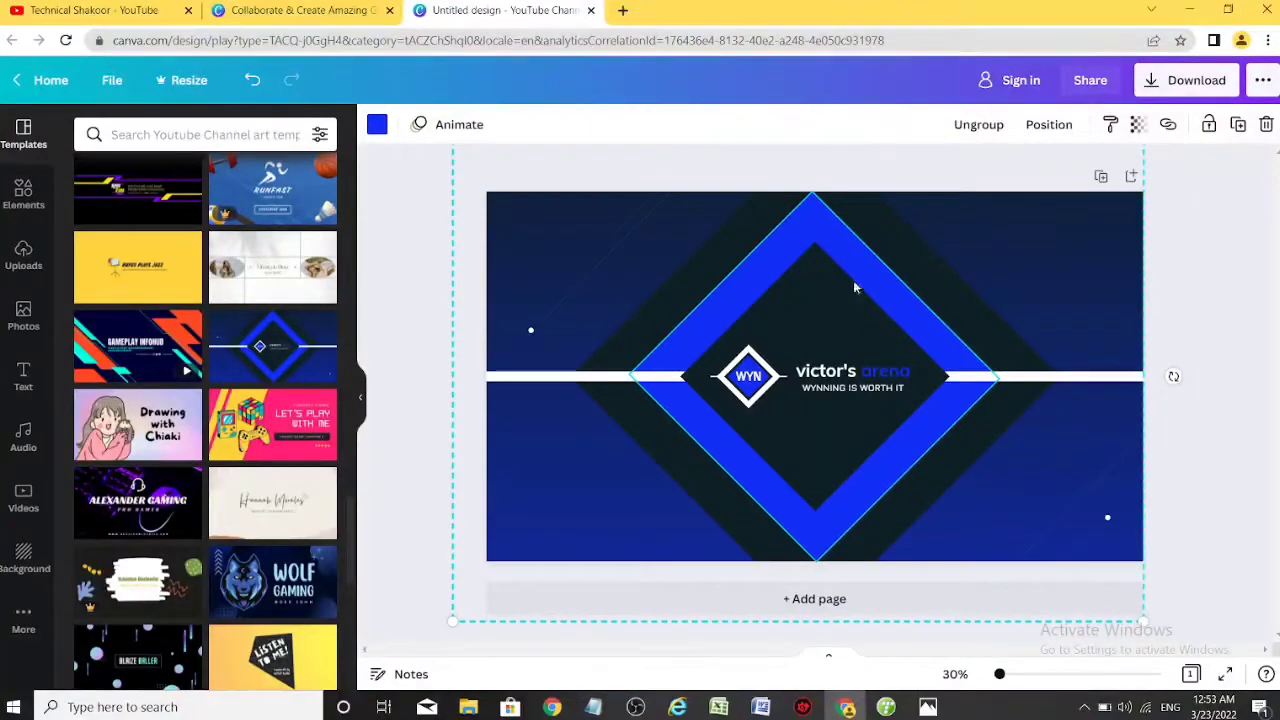
{"action": "left_click", "coordinate": [377, 125]}
{"action": "left_click", "coordinate": [91, 335]}
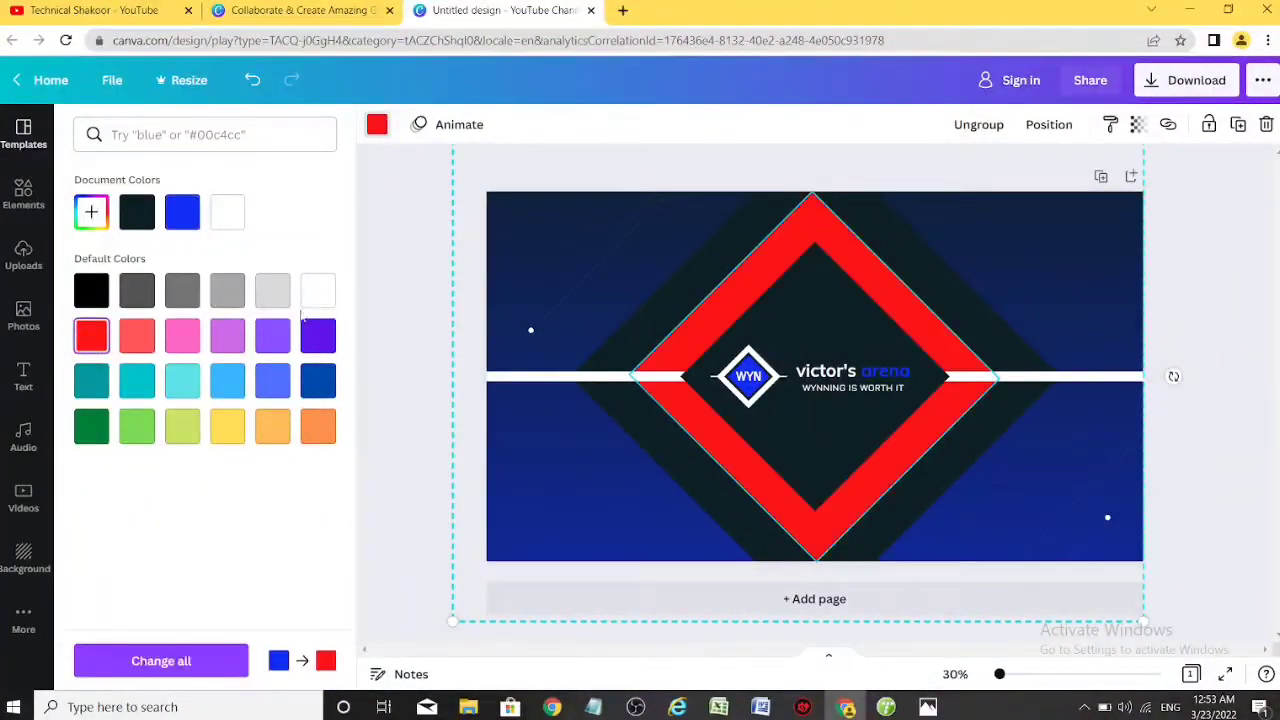
{"action": "key", "text": "Escape"}
{"action": "left_click", "coordinate": [402, 275]}
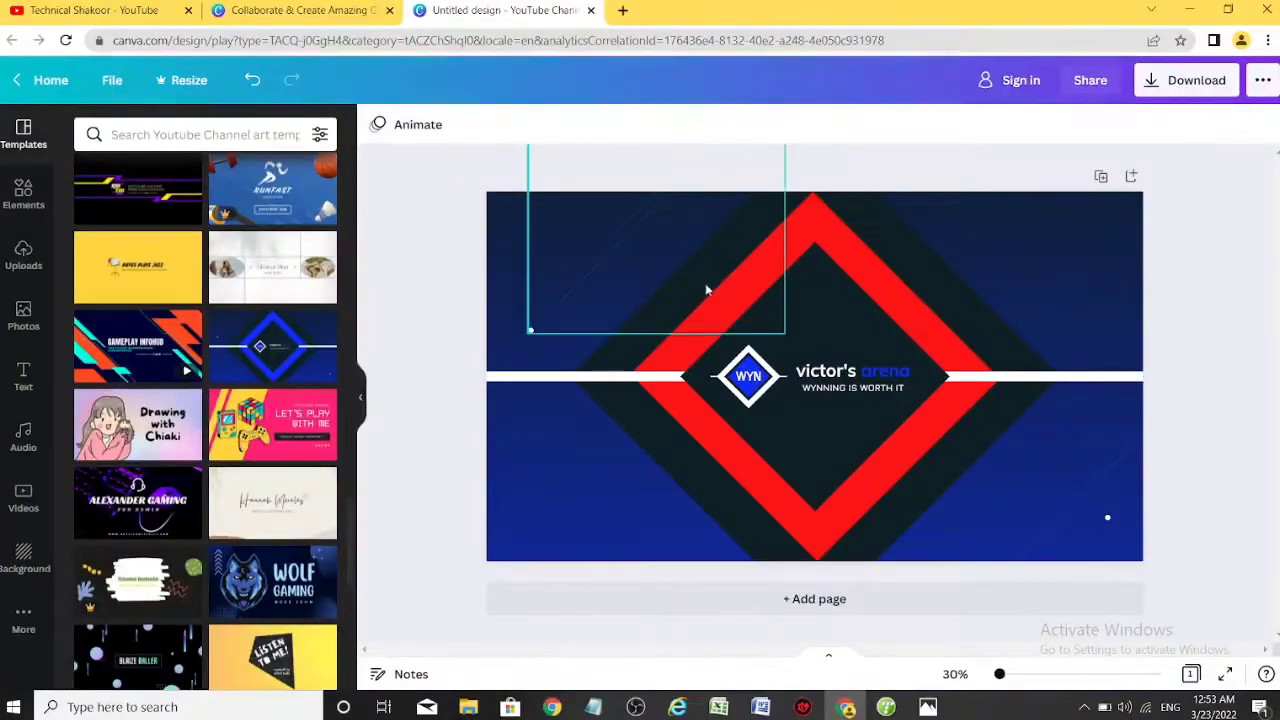
- Recolour the dark outer diamond behind the red frame, trying white and settling on black
{"action": "left_click", "coordinate": [927, 283]}
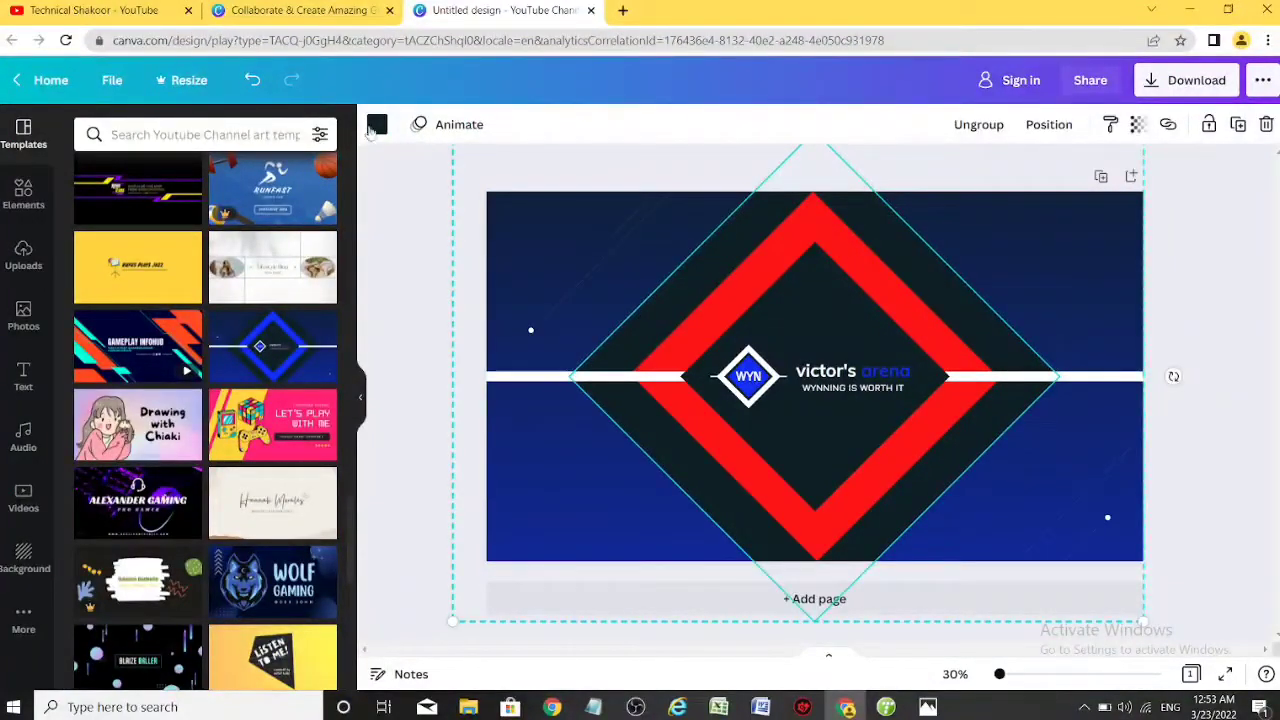
{"action": "left_click", "coordinate": [376, 125]}
{"action": "left_click", "coordinate": [318, 290]}
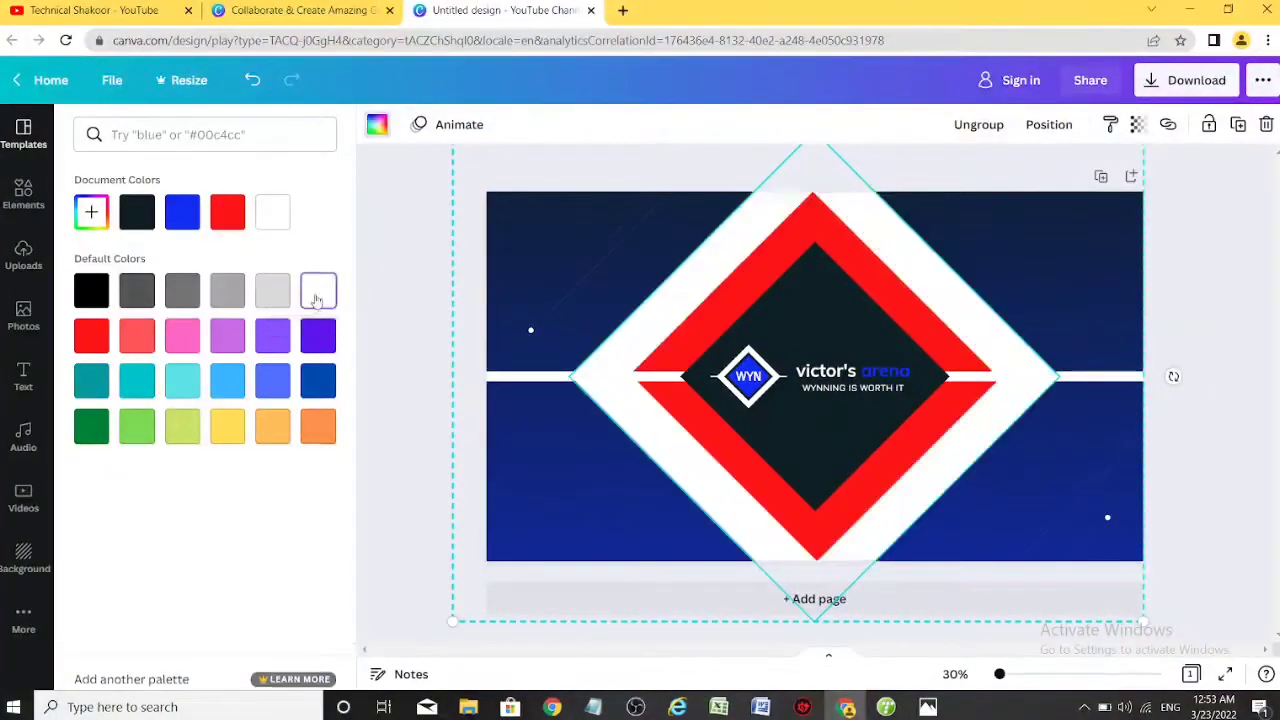
{"action": "left_click", "coordinate": [91, 290]}
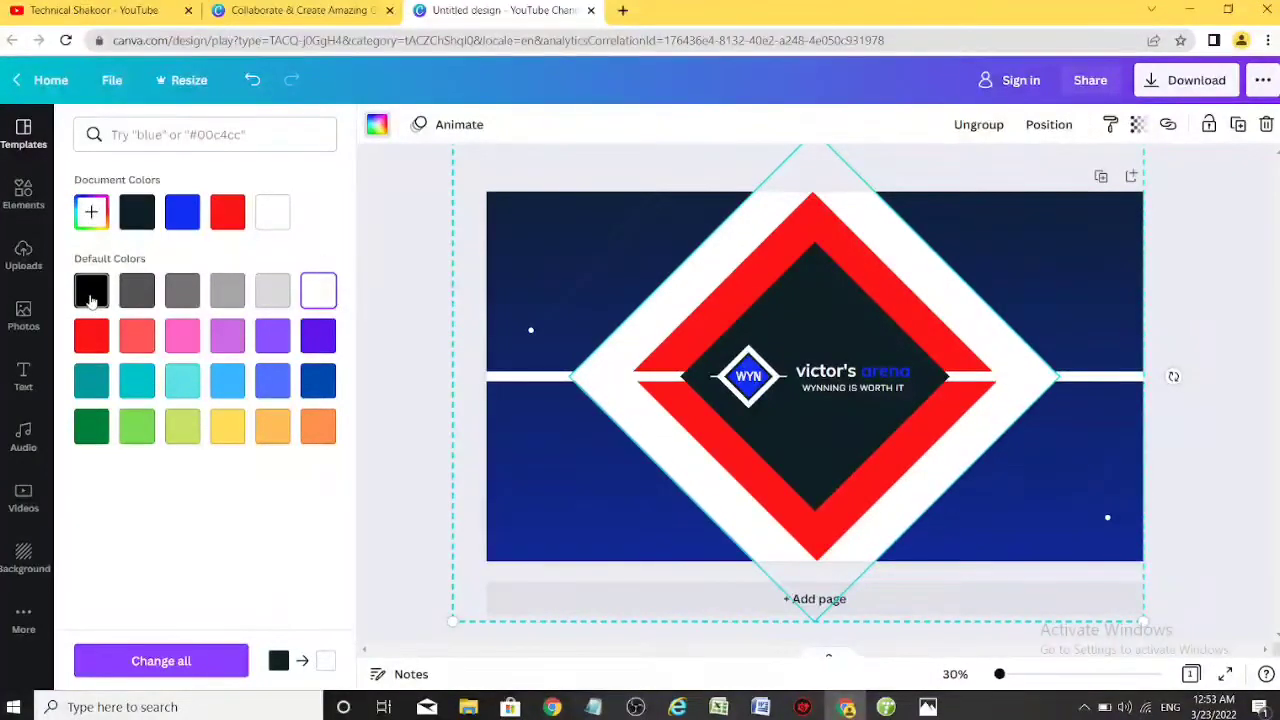
{"action": "left_click", "coordinate": [417, 272]}
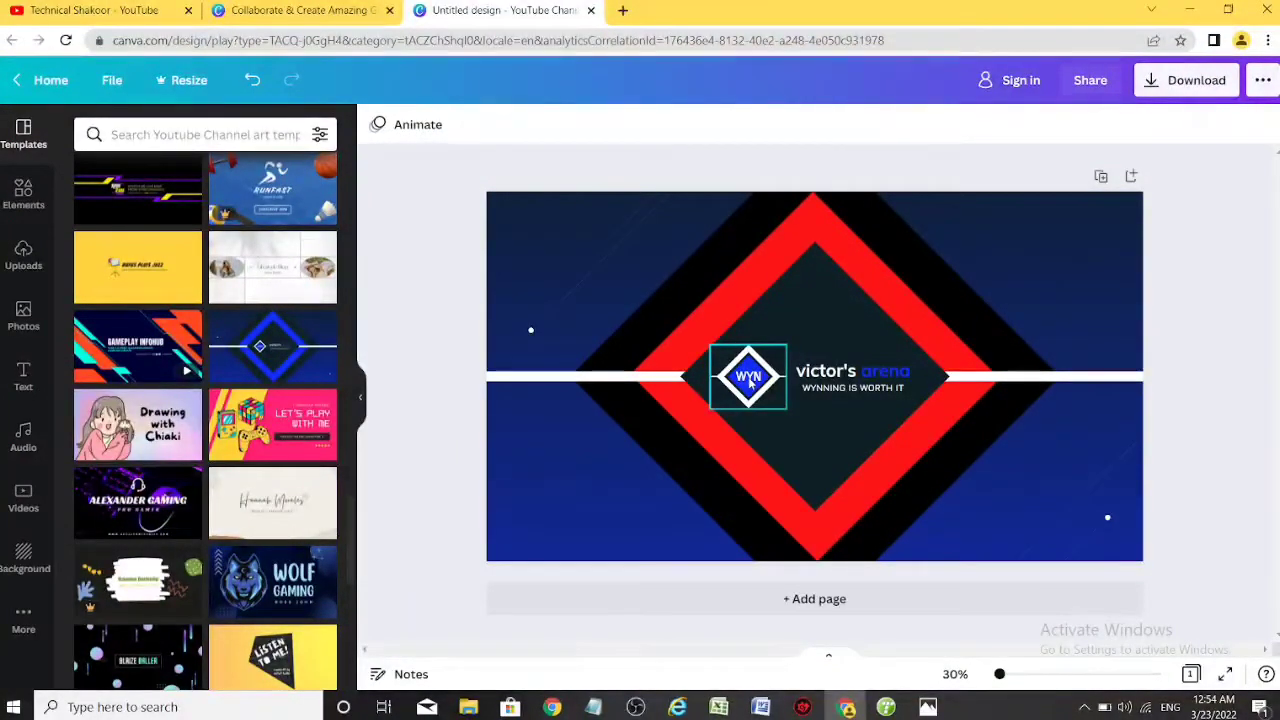
- Browse the graphics and photo elements and add the rounded pink-to-blue gradient bar near the banner's centre text
{"action": "left_click", "coordinate": [16, 210]}
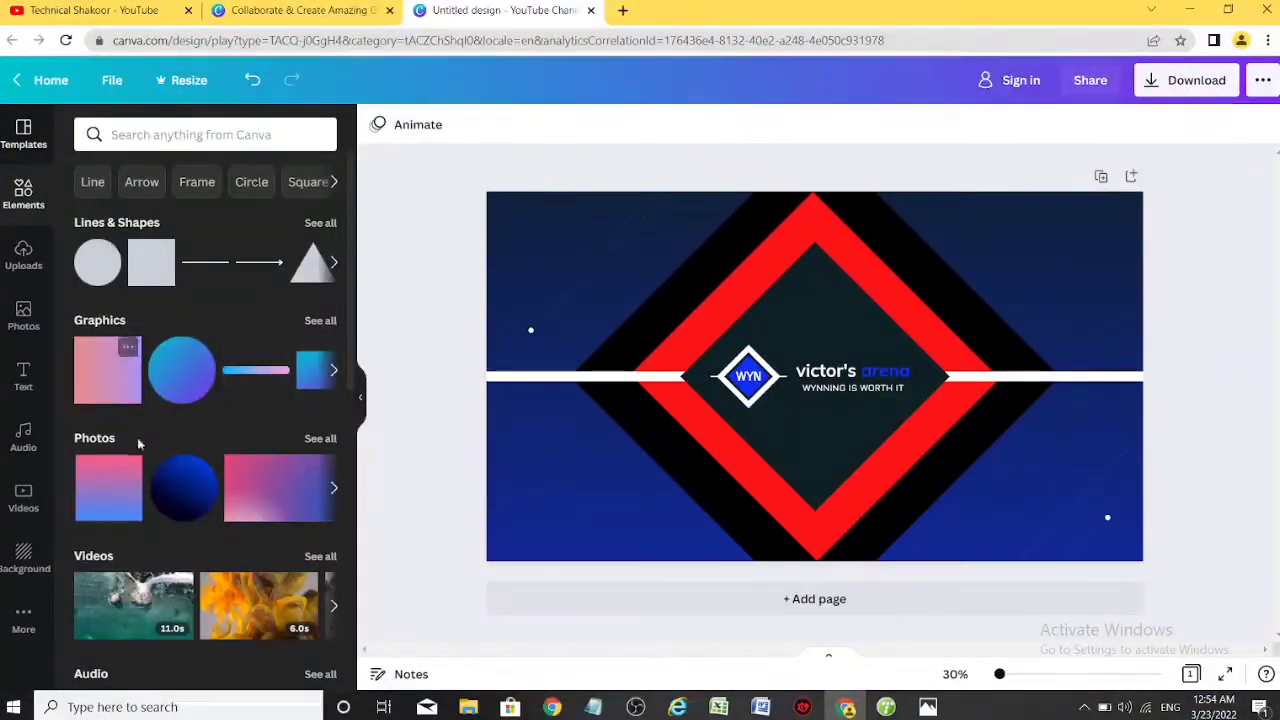
{"action": "left_click", "coordinate": [333, 370]}
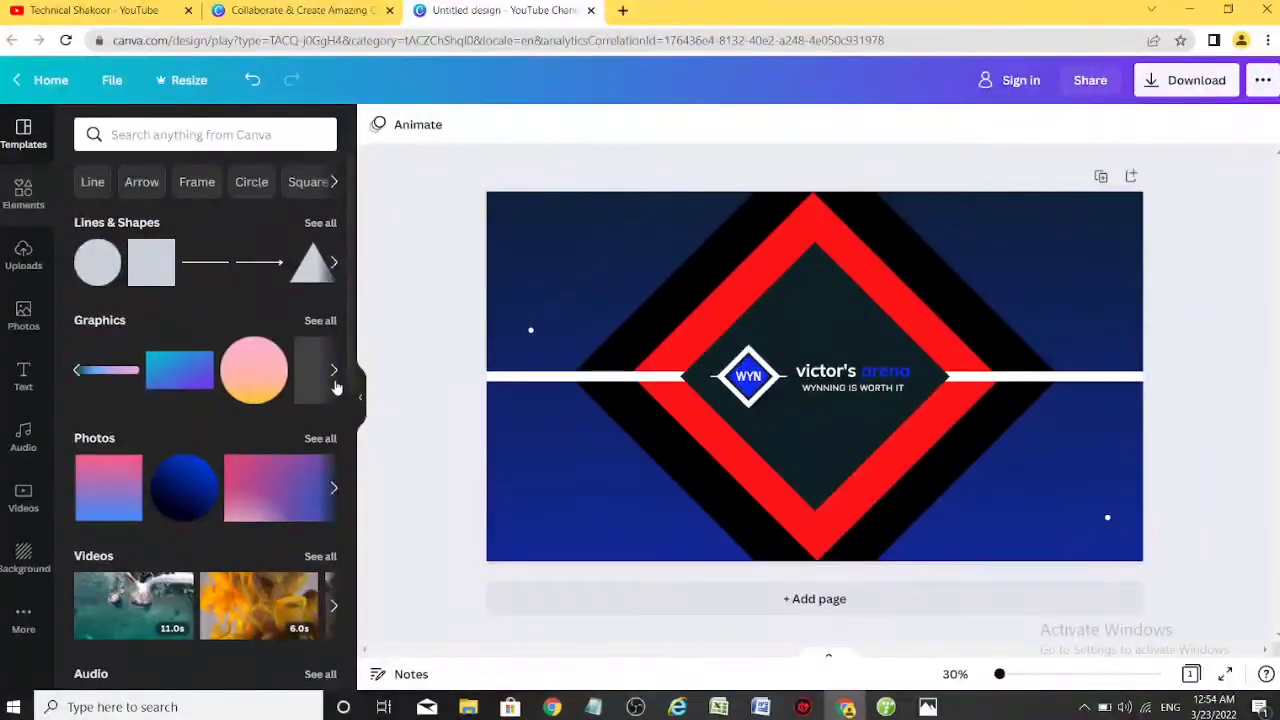
{"action": "left_click", "coordinate": [335, 490]}
{"action": "left_click", "coordinate": [335, 490]}
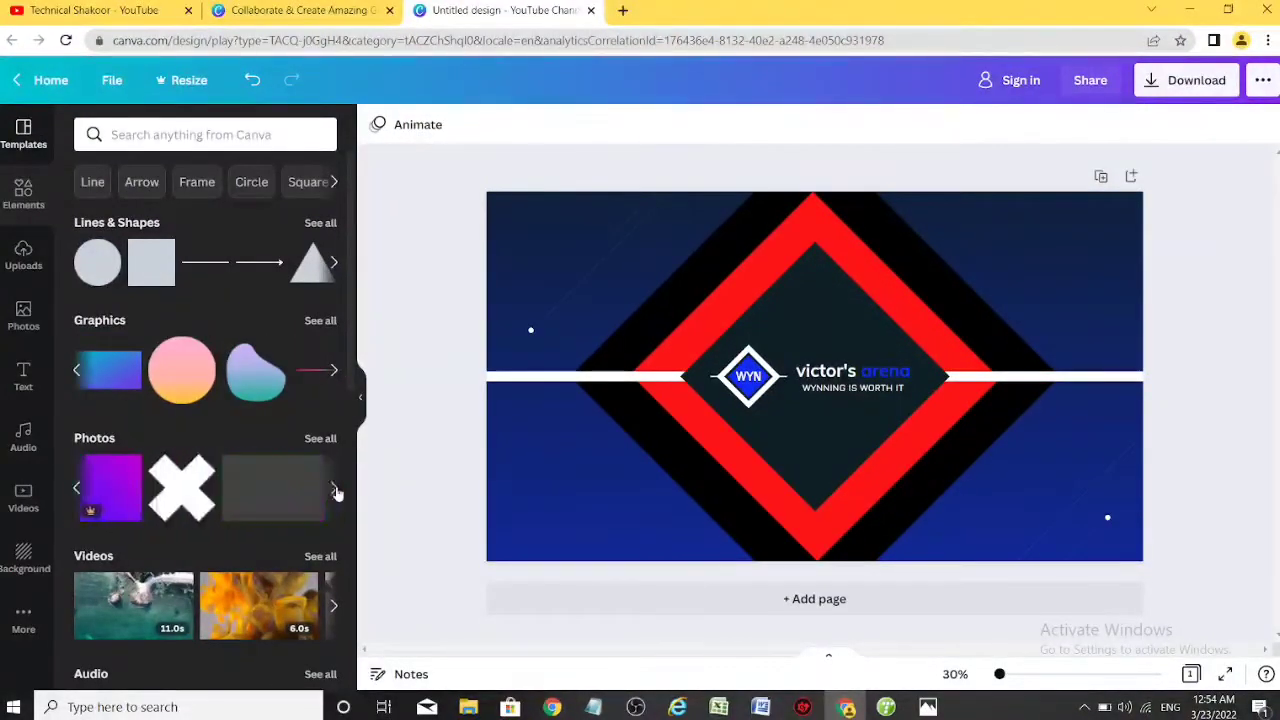
{"action": "left_click", "coordinate": [333, 371]}
{"action": "left_click_drag", "start_coordinate": [190, 380], "coordinate": [740, 390]}
- Position the gradient bar behind the title and tagline beside the WYN logo, and resize it to about 501 by 158
{"action": "left_click_drag", "start_coordinate": [858, 398], "coordinate": [846, 390]}
{"action": "left_click_drag", "start_coordinate": [753, 360], "coordinate": [838, 371]}
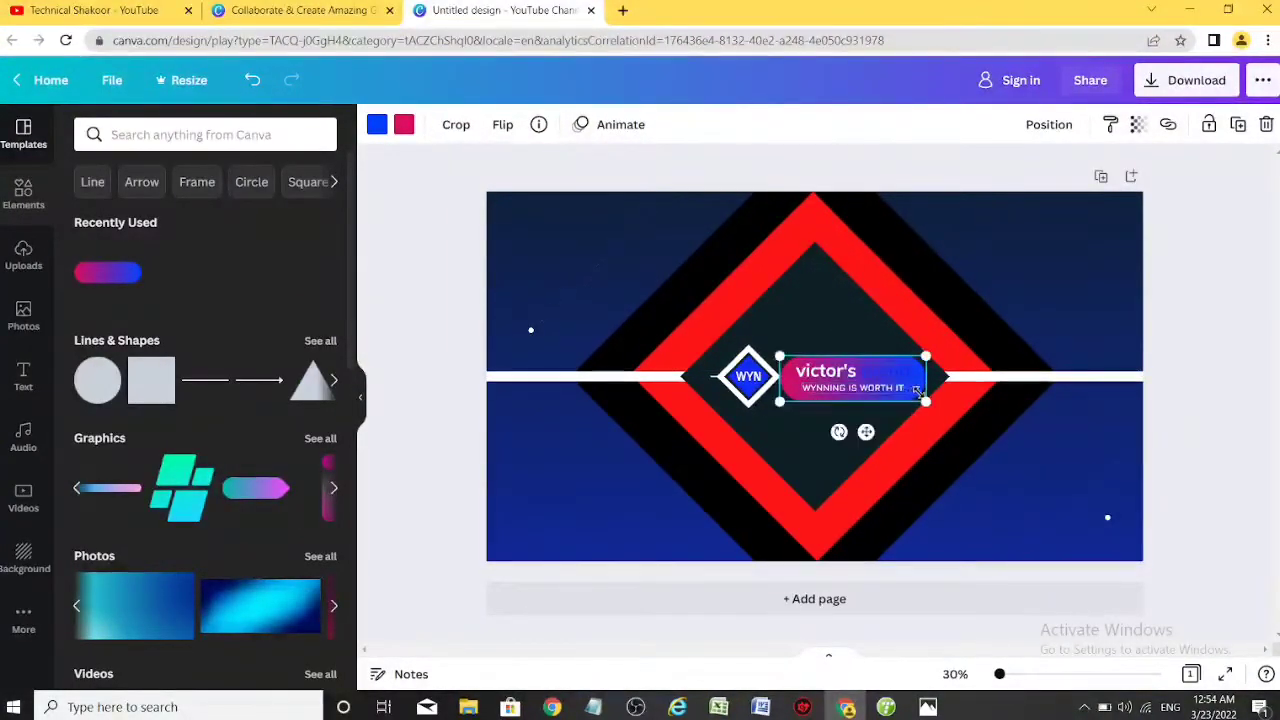
{"action": "left_click_drag", "start_coordinate": [922, 402], "coordinate": [914, 396]}
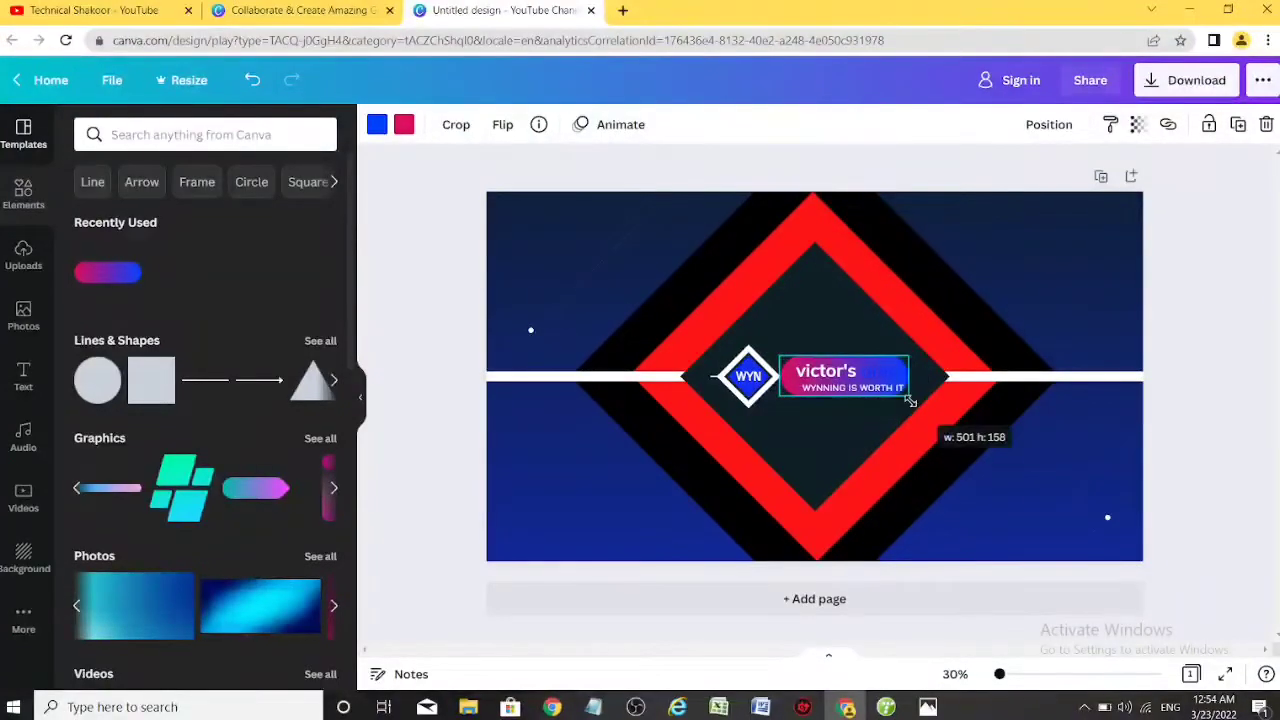
- Replace the title "victor's arena" with "Technical Shakoor" and resize it to fit on one line at font size 37.1
{"action": "left_click", "coordinate": [860, 371]}
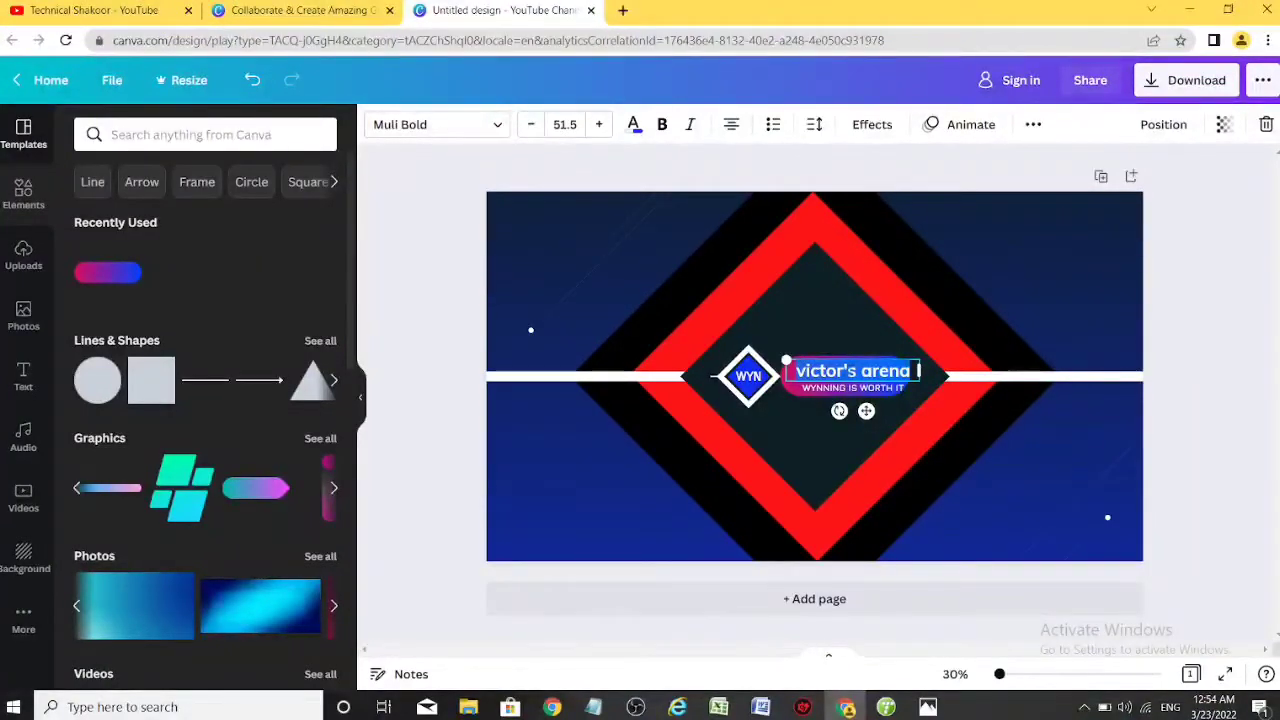
{"action": "type", "text": "TEch"}
{"action": "key", "text": "BackSpace"}
{"action": "key", "text": "BackSpace"}
{"action": "key", "text": "BackSpace"}
{"action": "type", "text": "echnical Shakoor"}
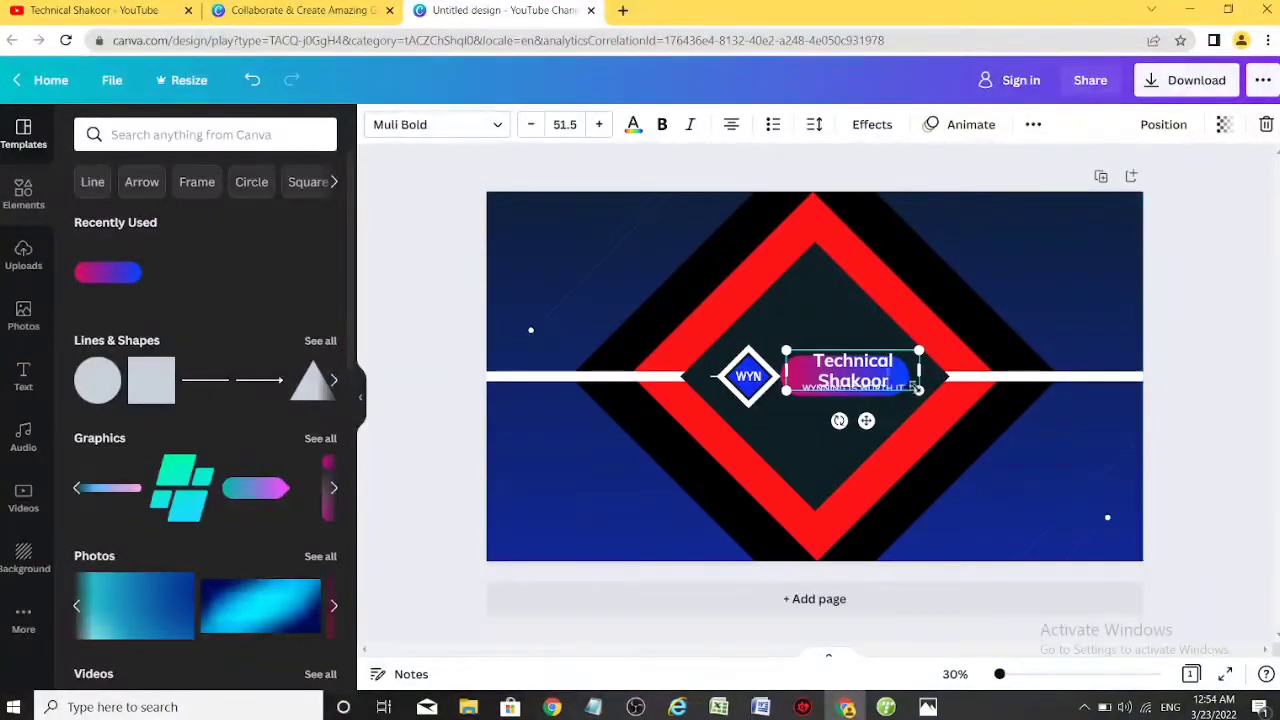
{"action": "left_click_drag", "start_coordinate": [911, 393], "coordinate": [943, 363]}
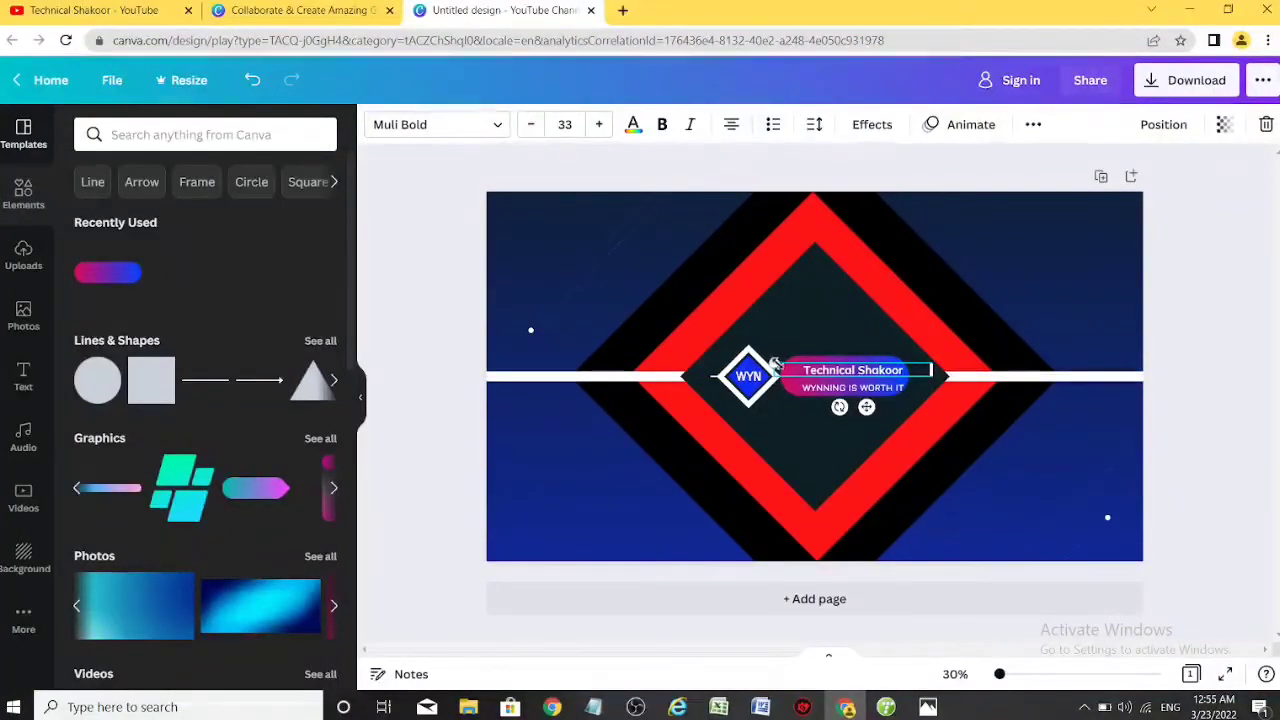
{"action": "left_click_drag", "start_coordinate": [775, 364], "coordinate": [763, 358]}
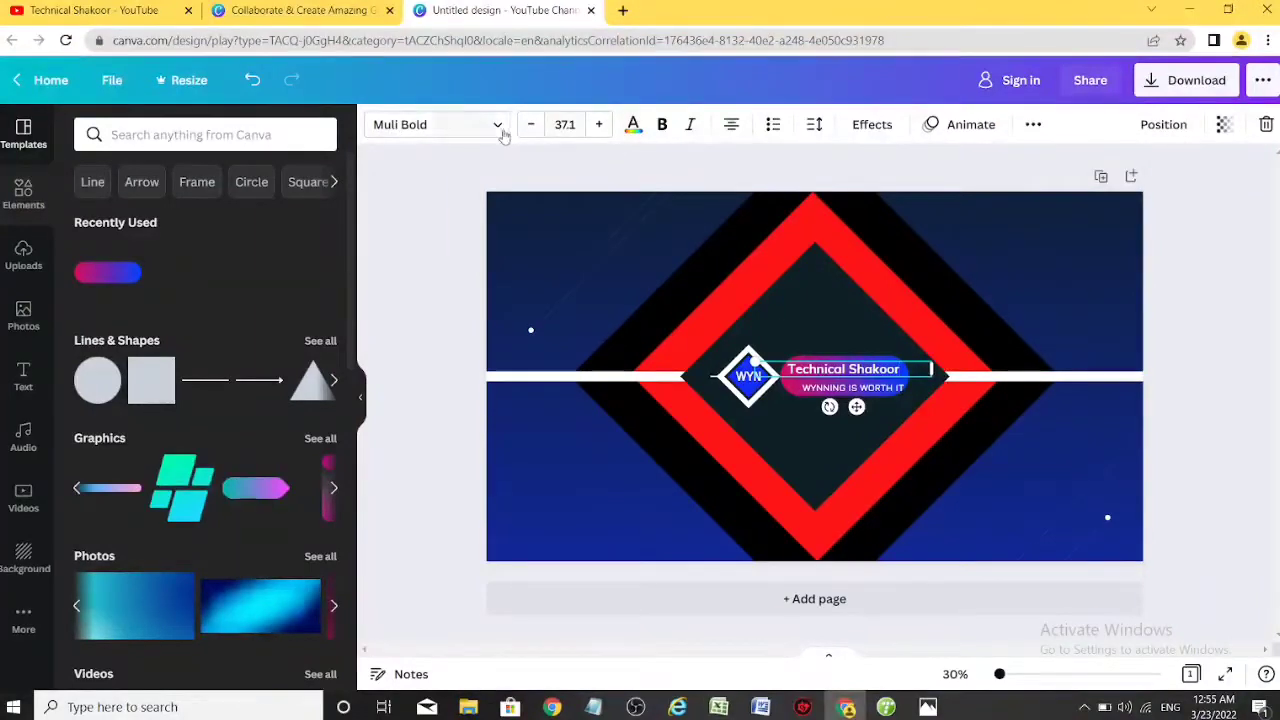
- Try red as the title's text colour and set it back to white
{"action": "left_click", "coordinate": [633, 126]}
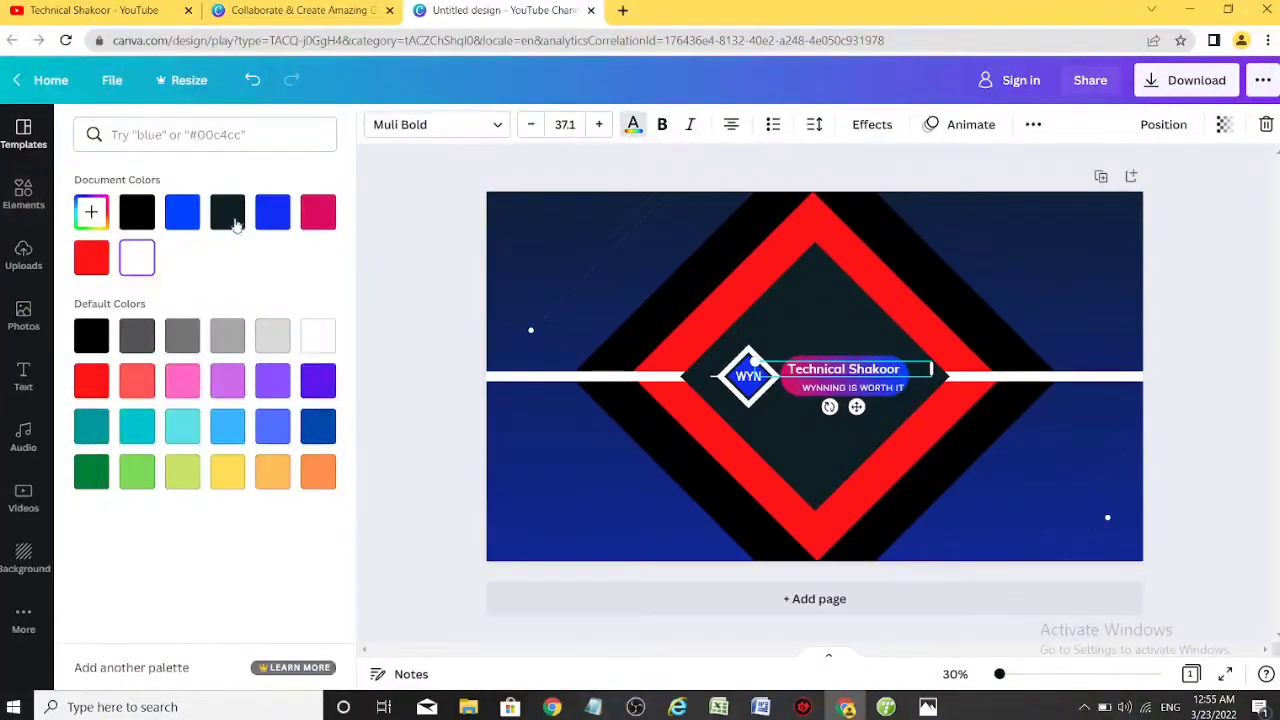
{"action": "left_click", "coordinate": [91, 262]}
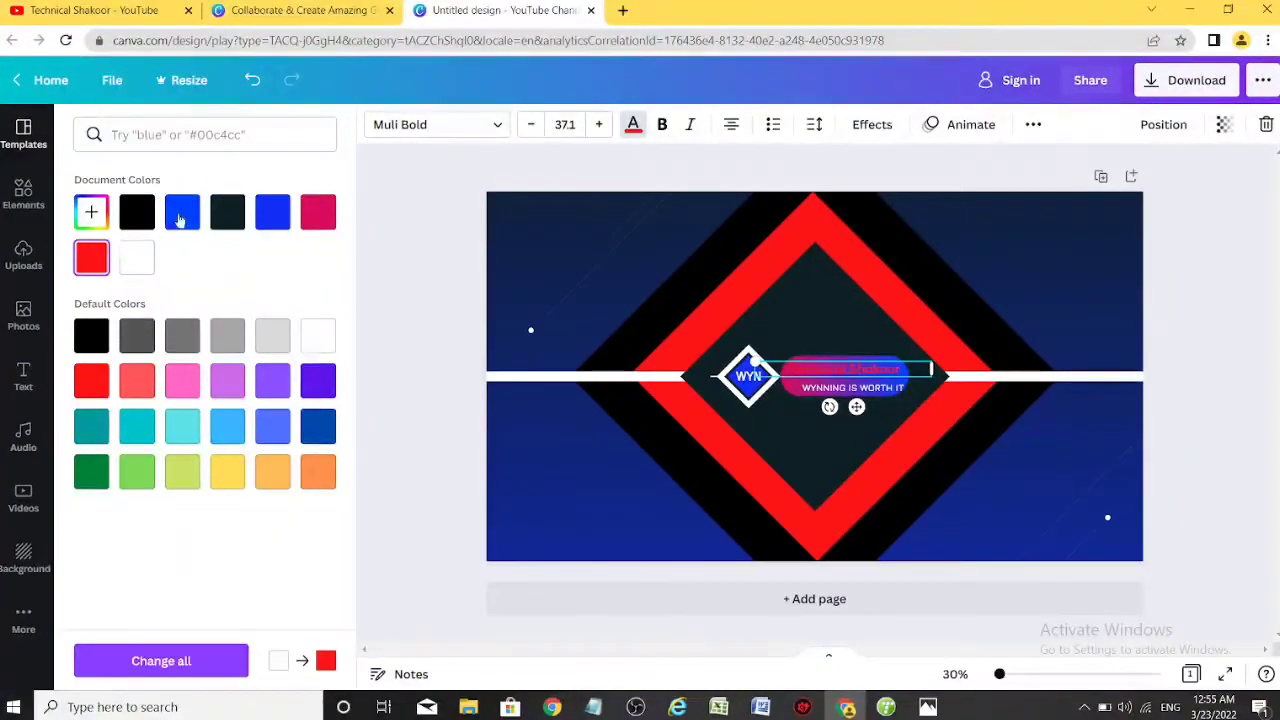
{"action": "left_click", "coordinate": [140, 252]}
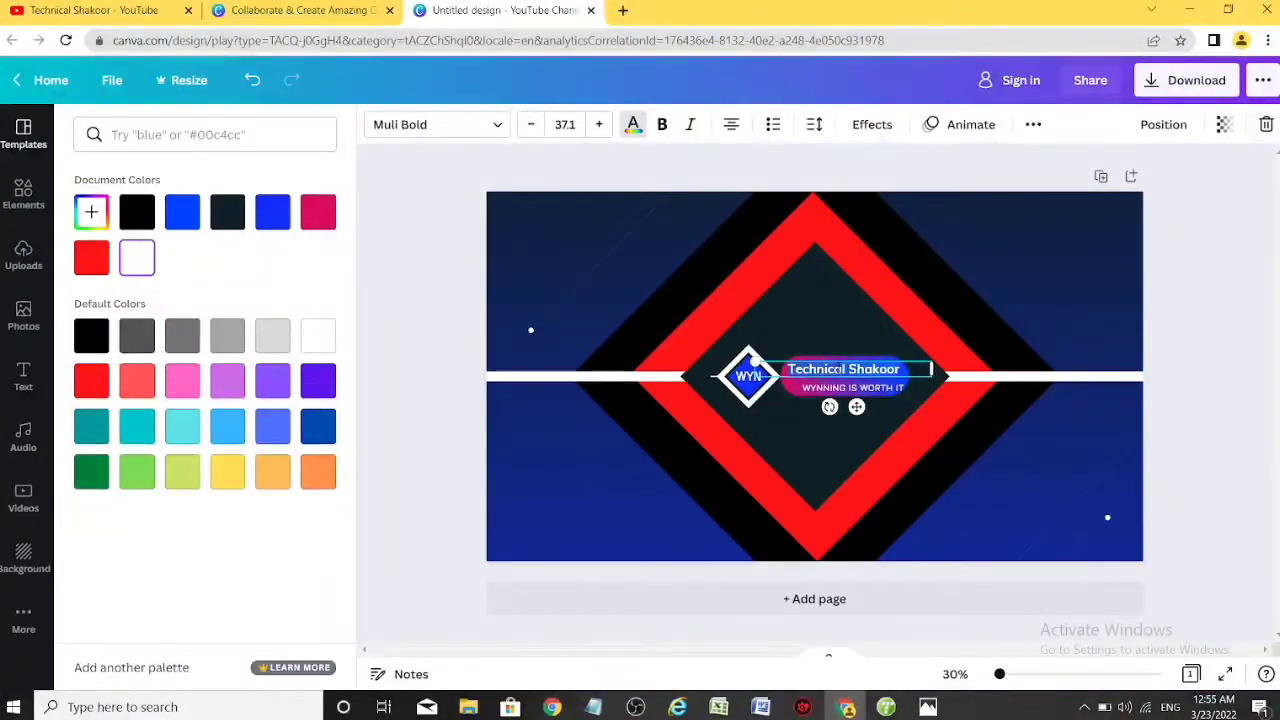
- Make the "Technical Shakoor" title bold and italic
{"action": "left_click", "coordinate": [661, 130]}
{"action": "left_click", "coordinate": [690, 128]}
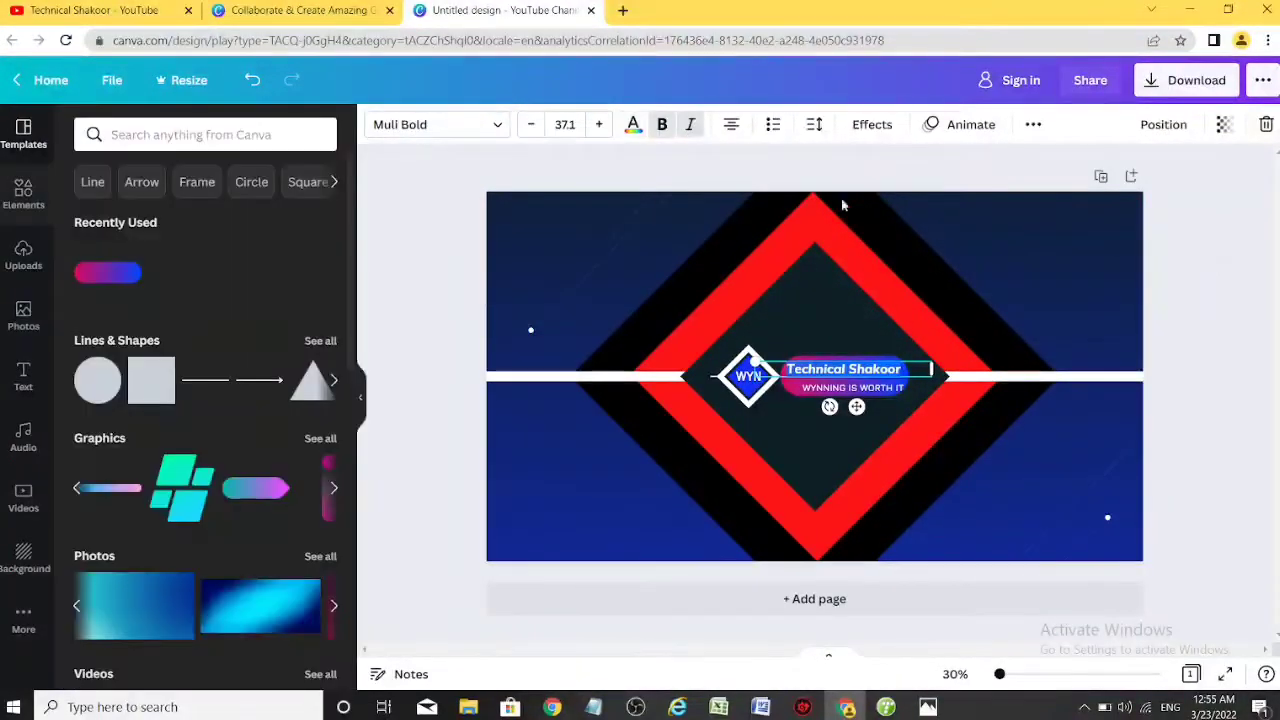
{"action": "left_click", "coordinate": [499, 131]}
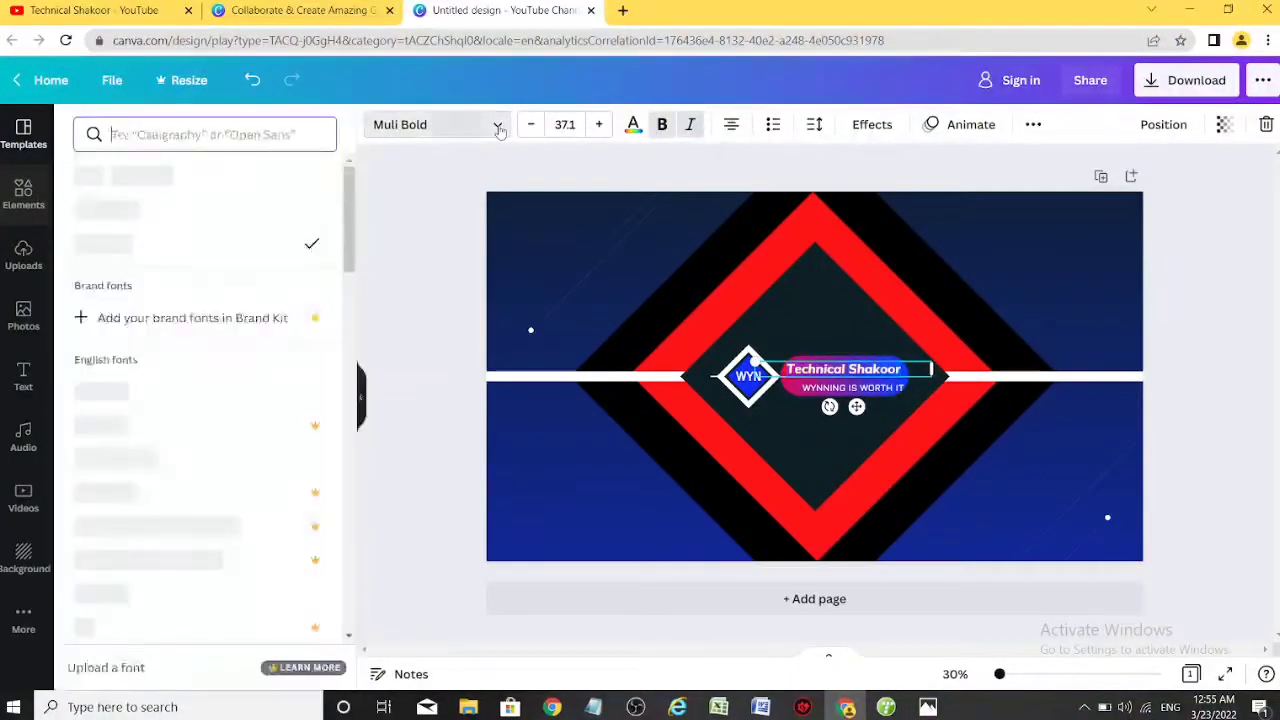
{"action": "scroll", "coordinate": [160, 360], "scroll_direction": "down", "scroll_amount": 5}
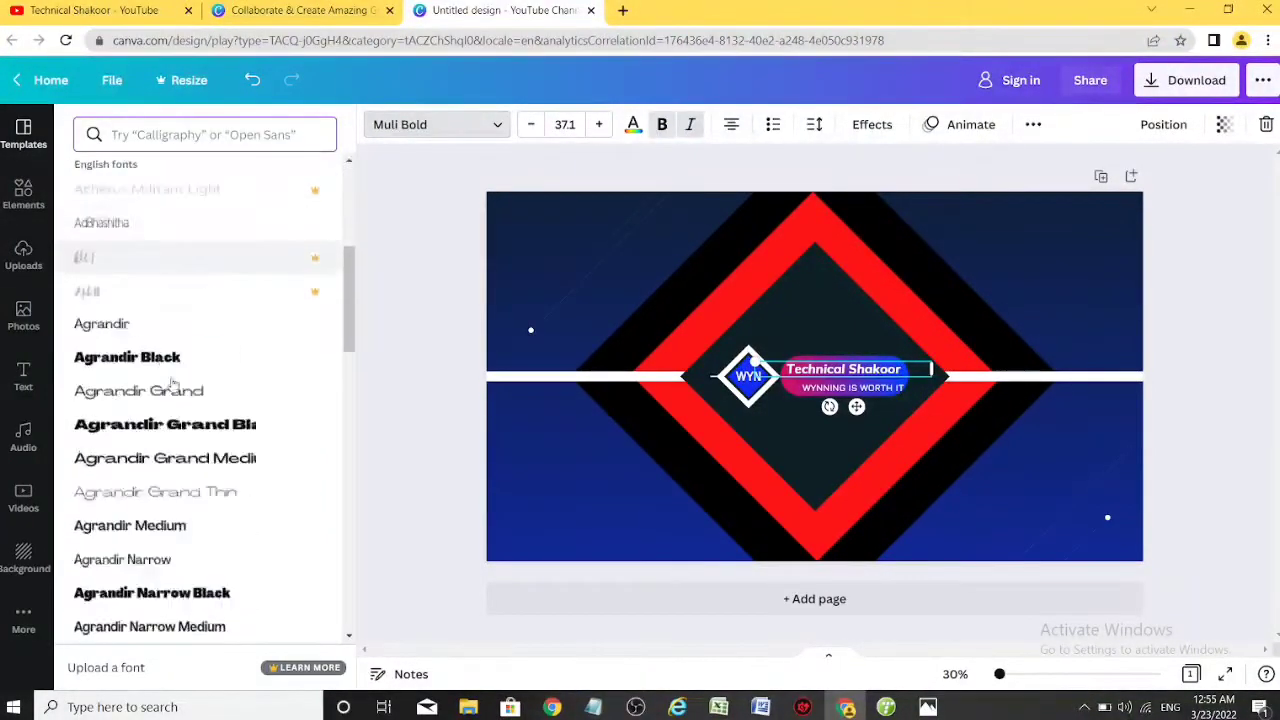
{"action": "scroll", "coordinate": [160, 360], "scroll_direction": "down", "scroll_amount": 2}
{"action": "scroll", "coordinate": [236, 364], "scroll_direction": "up", "scroll_amount": 5}
{"action": "scroll", "coordinate": [236, 364], "scroll_direction": "up", "scroll_amount": 2}
{"action": "key", "text": "Escape"}
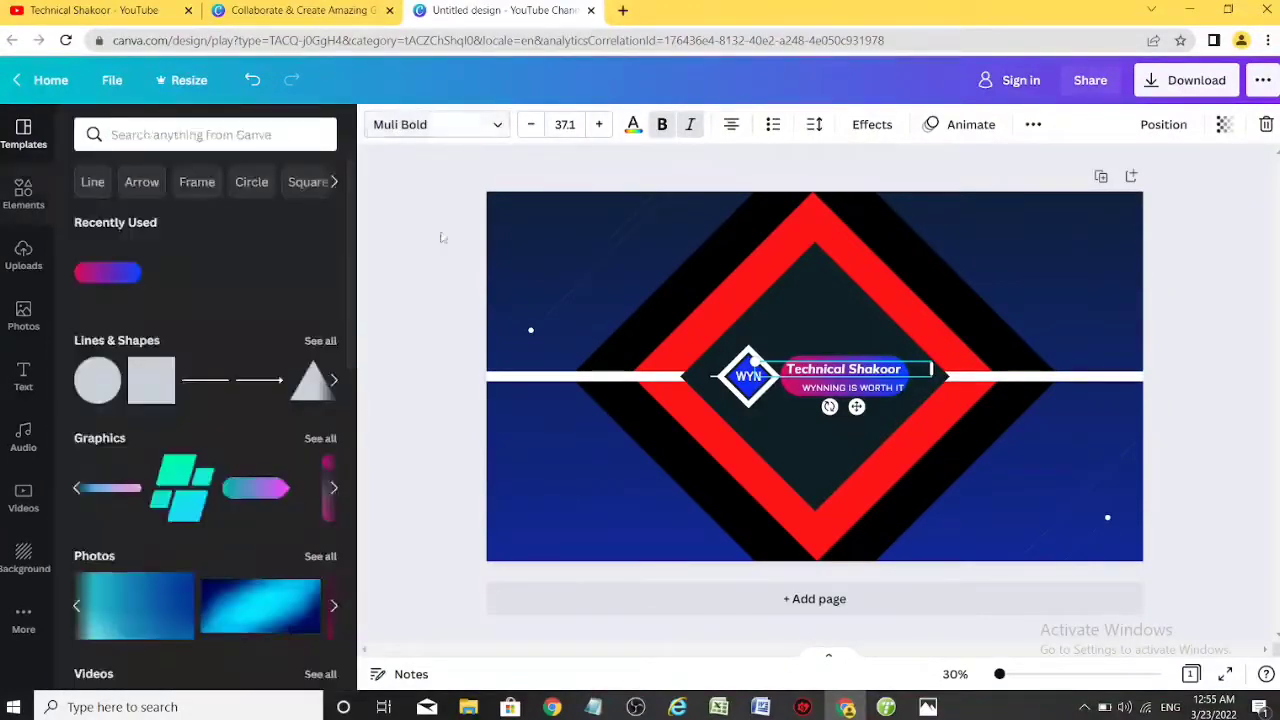
- Delete the "WYNNING IS WORTH IT" tagline from below the title
{"action": "left_click", "coordinate": [874, 390]}
{"action": "left_click_drag", "start_coordinate": [872, 393], "coordinate": [859, 383]}
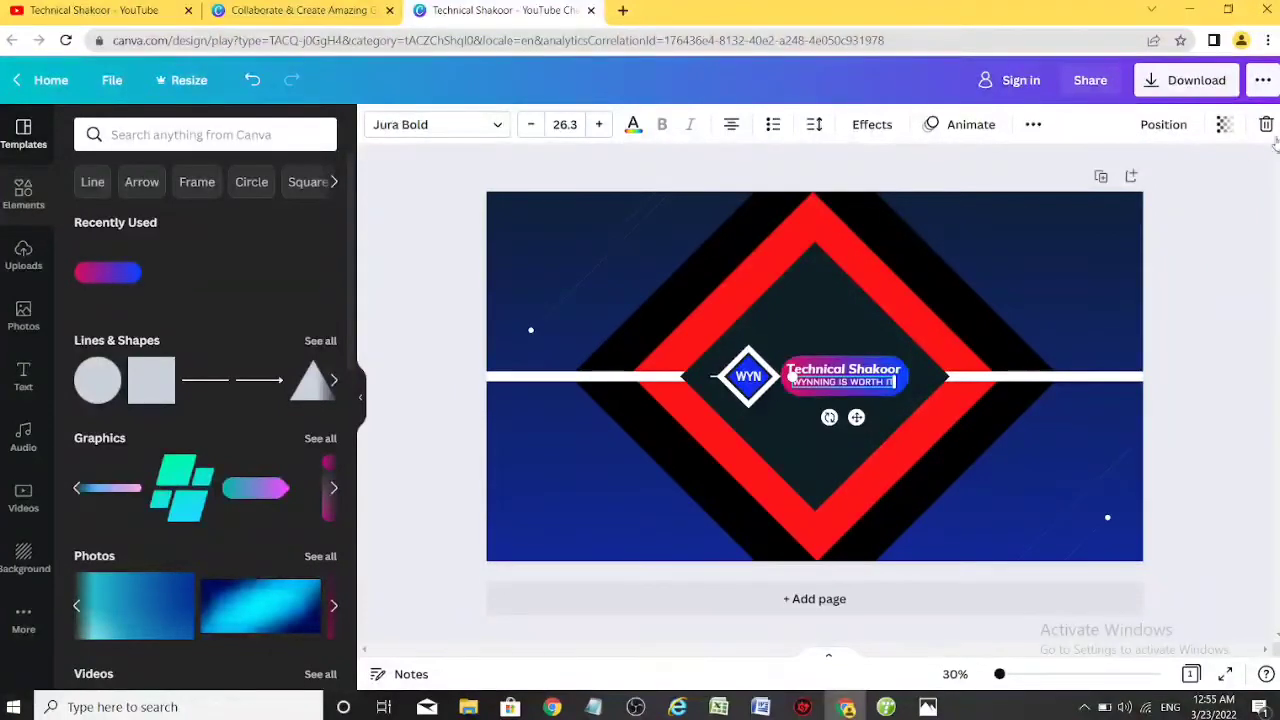
{"action": "left_click", "coordinate": [1270, 125]}
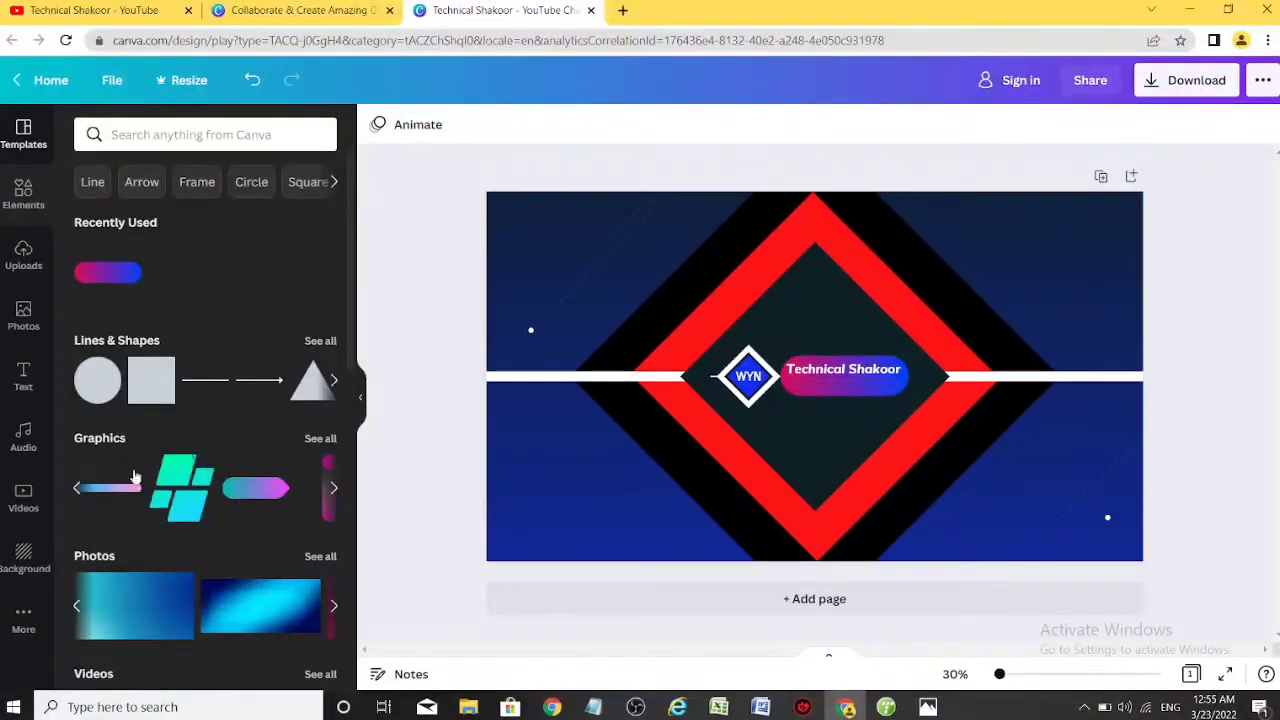
- Add the yellow "HUGE SALE" font combination to the page and dismiss the sign-up prompt
{"action": "left_click", "coordinate": [23, 380]}
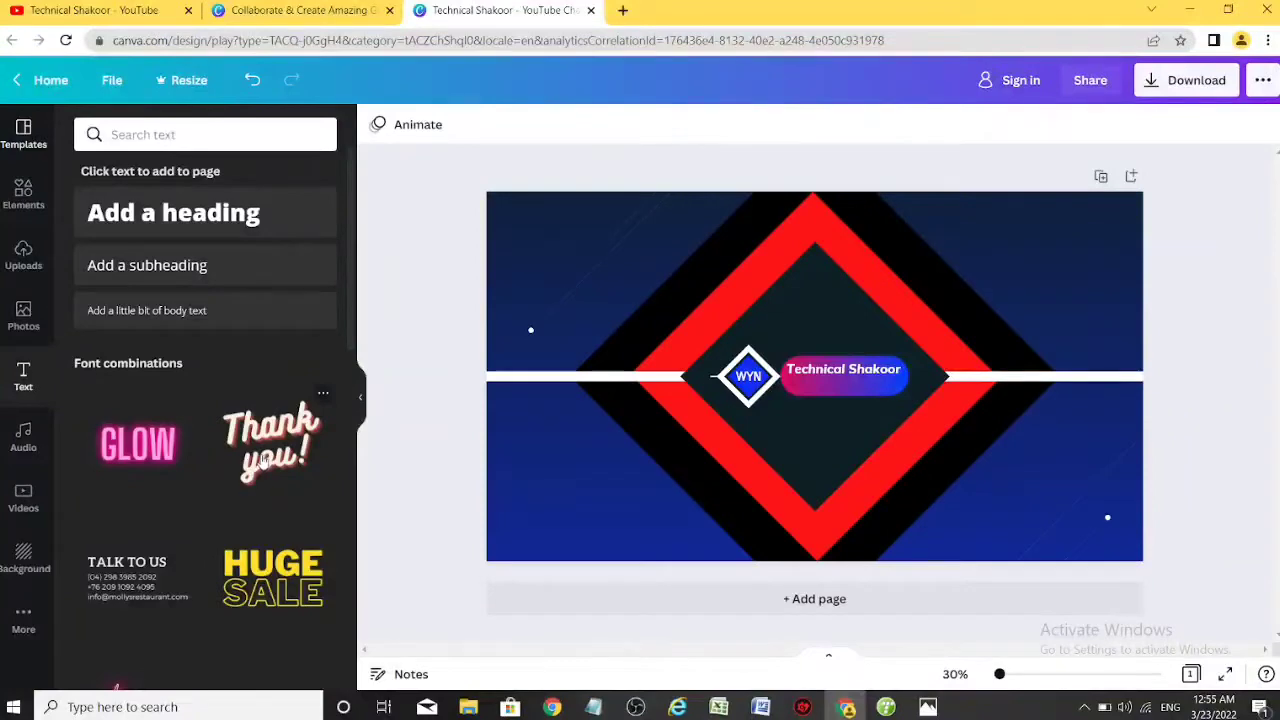
{"action": "scroll", "coordinate": [262, 460], "scroll_direction": "down", "scroll_amount": 3}
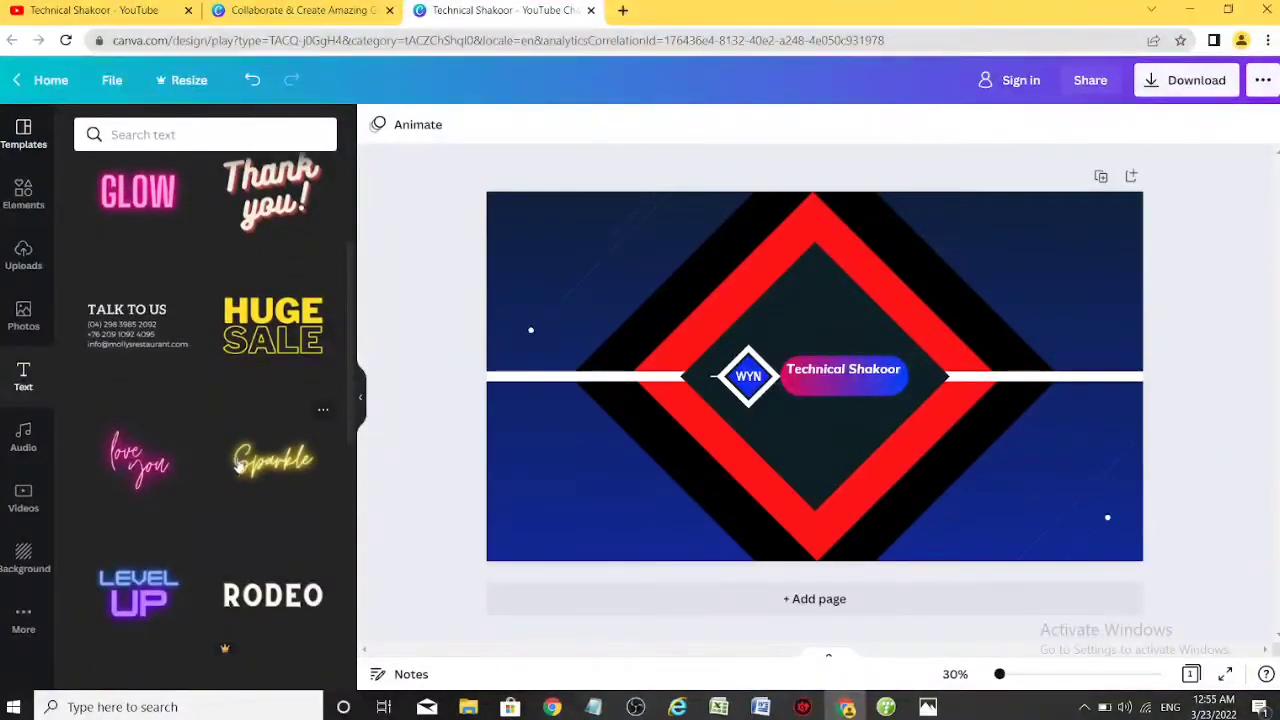
{"action": "scroll", "coordinate": [238, 462], "scroll_direction": "down", "scroll_amount": 3}
{"action": "scroll", "coordinate": [286, 366], "scroll_direction": "up", "scroll_amount": 4}
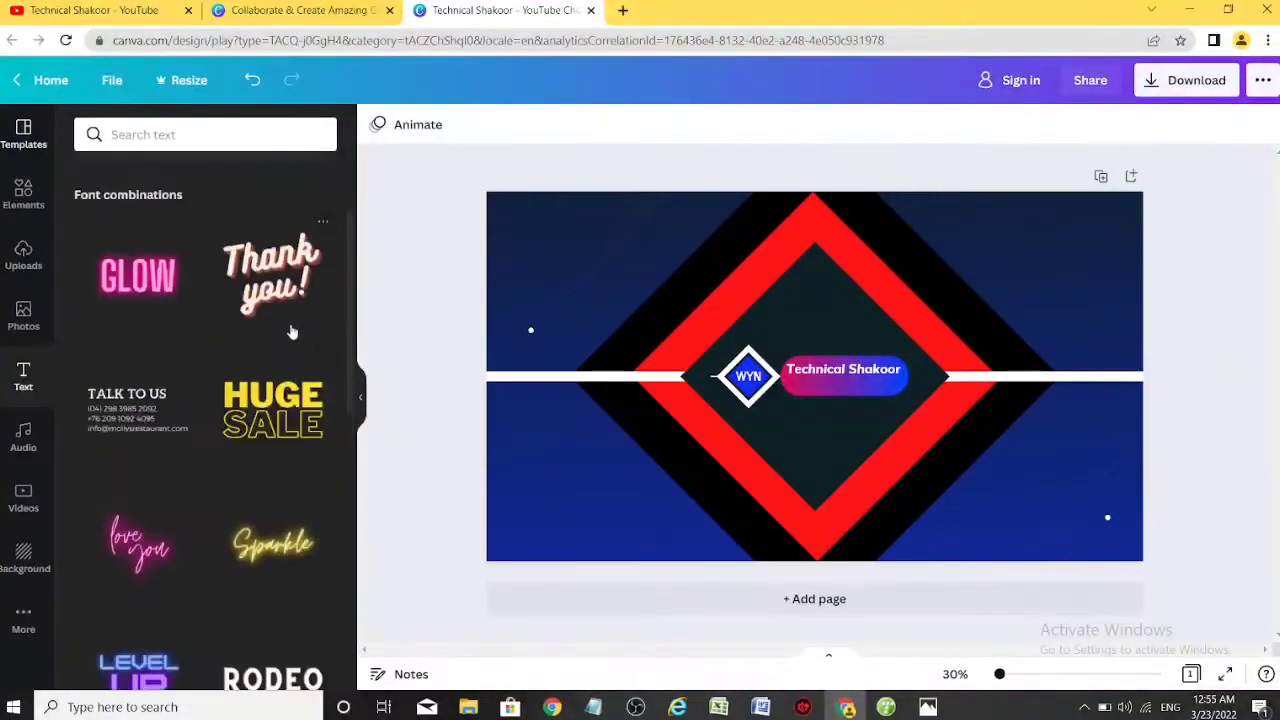
{"action": "left_click", "coordinate": [276, 410]}
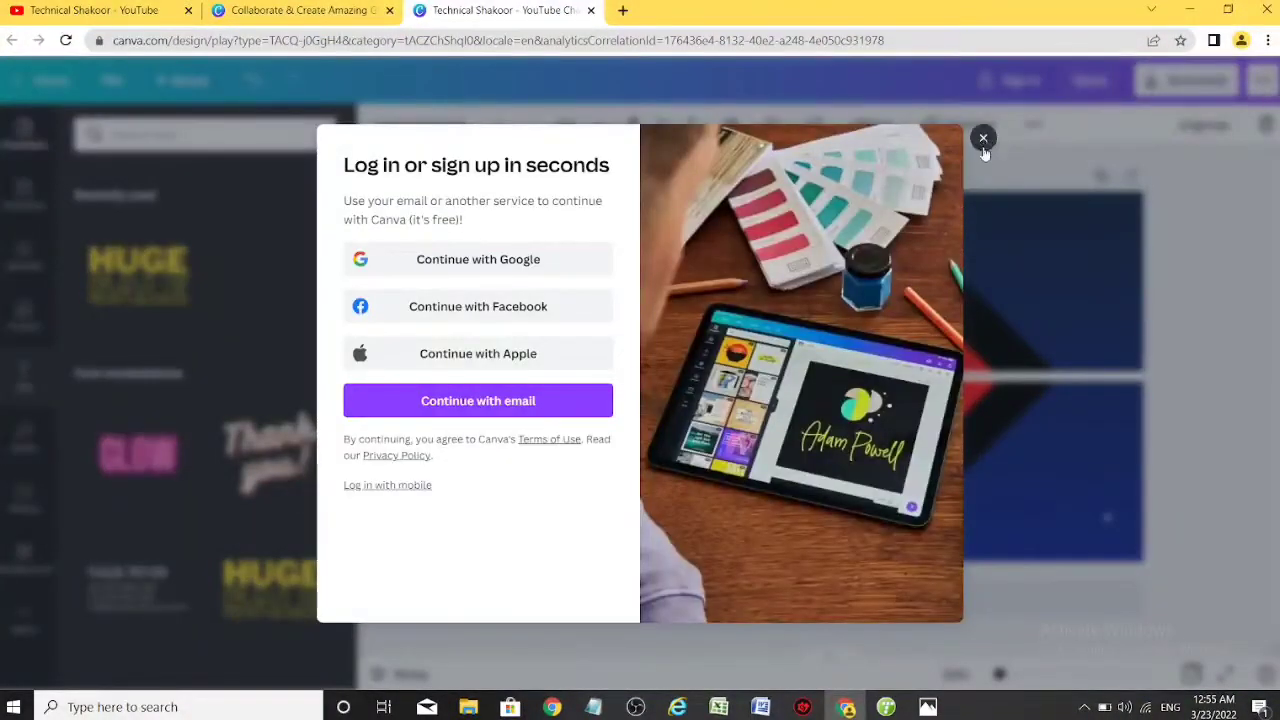
{"action": "left_click", "coordinate": [983, 140]}
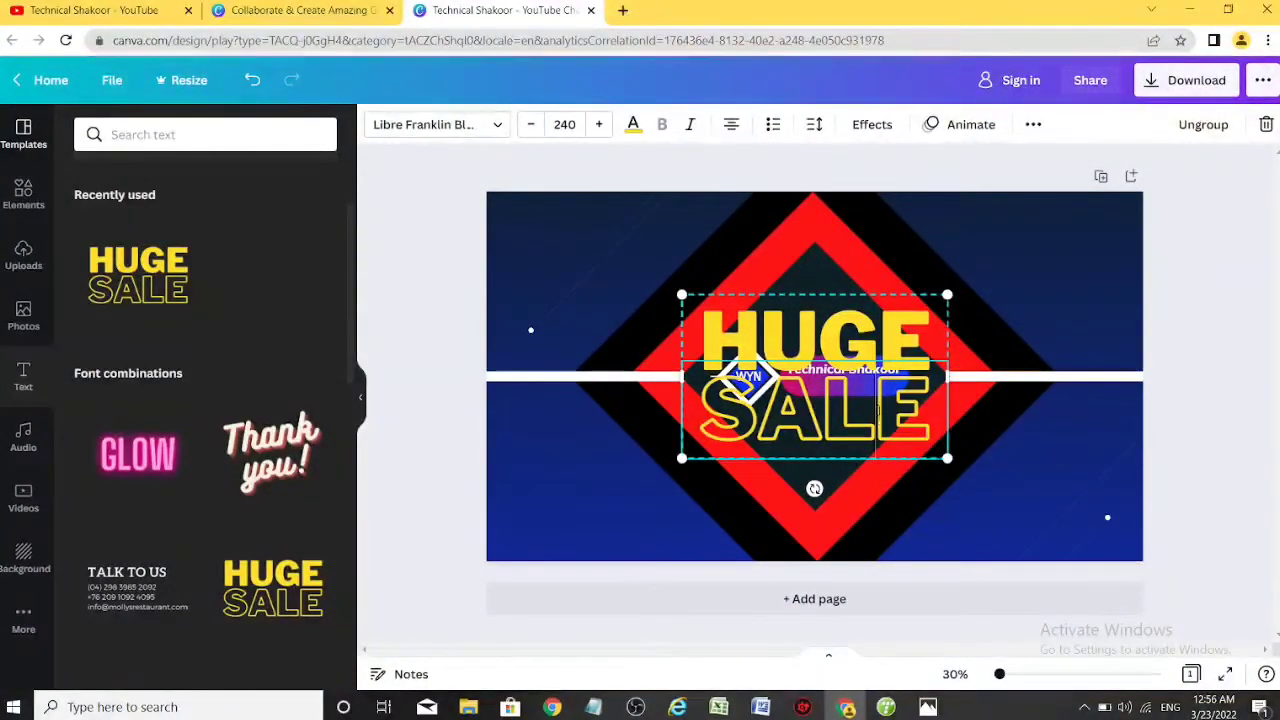
- Delete the "SALE" line and turn the remaining "HUGE" text into "TRICKS" on one line at font size 67.6
{"action": "double_click", "coordinate": [878, 410]}
{"action": "left_click", "coordinate": [1266, 124]}
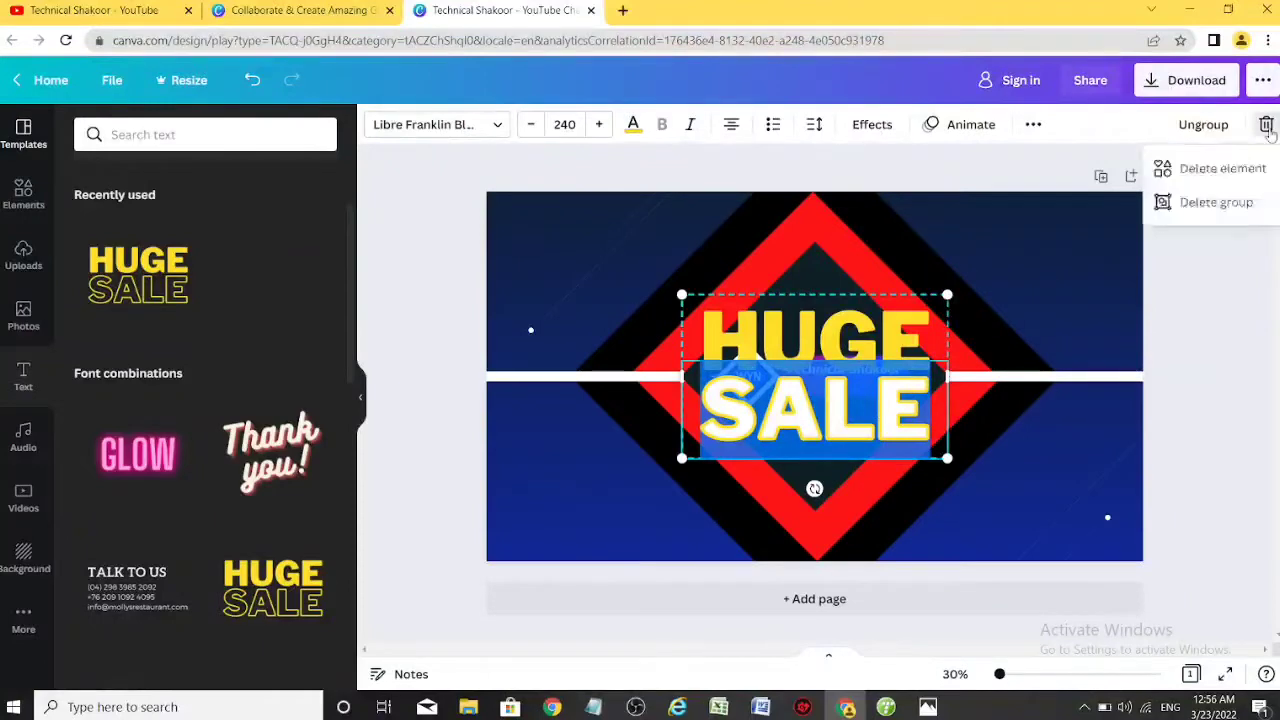
{"action": "left_click", "coordinate": [1219, 170]}
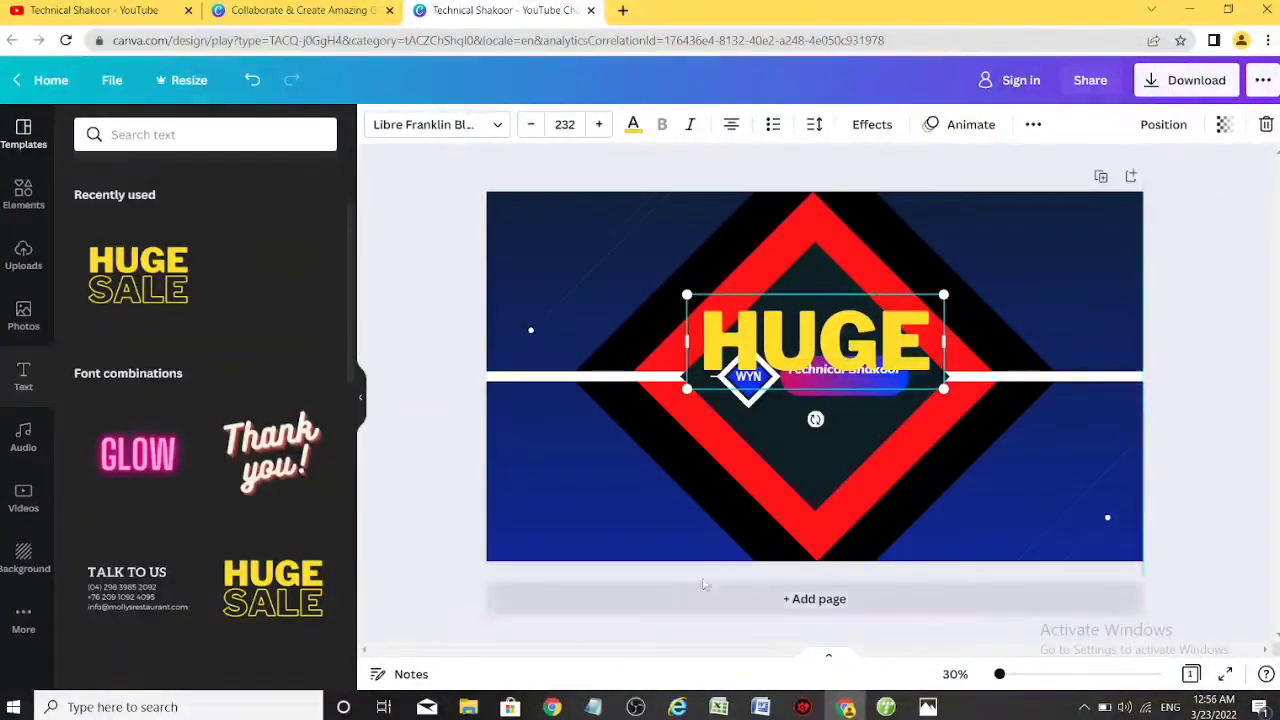
{"action": "left_click_drag", "start_coordinate": [943, 388], "coordinate": [820, 345]}
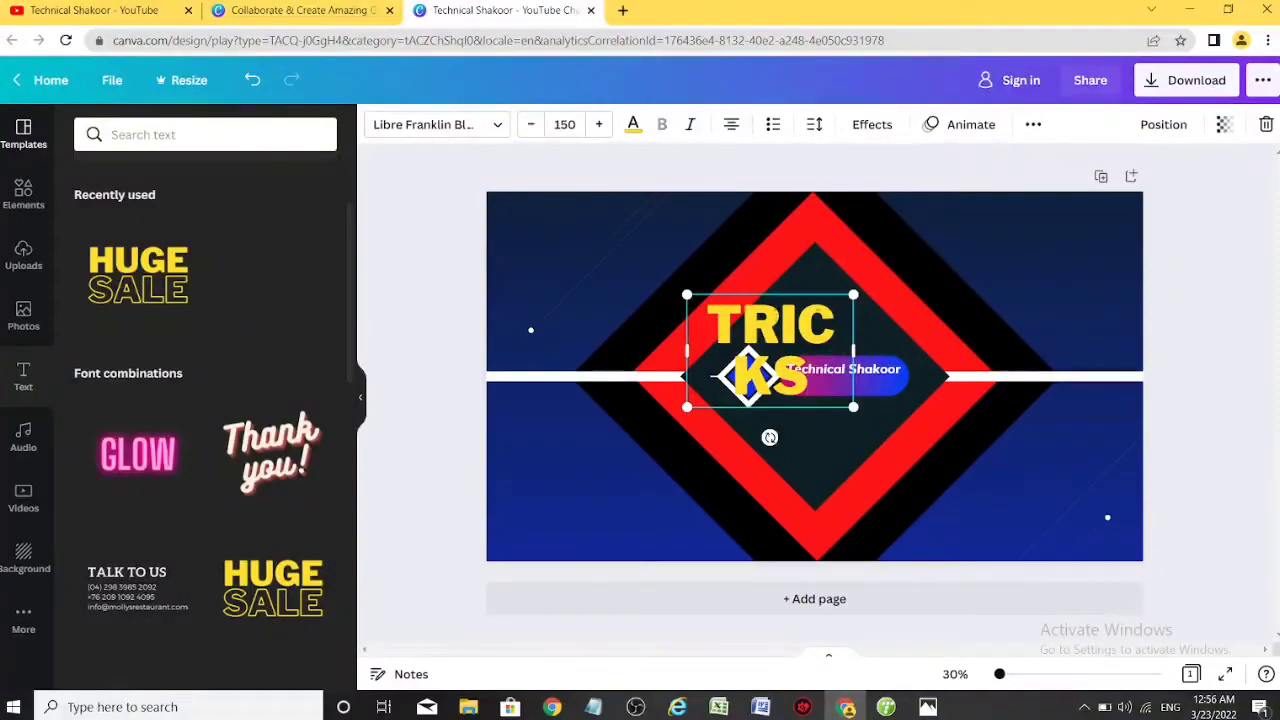
{"action": "left_click_drag", "start_coordinate": [856, 350], "coordinate": [834, 326]}
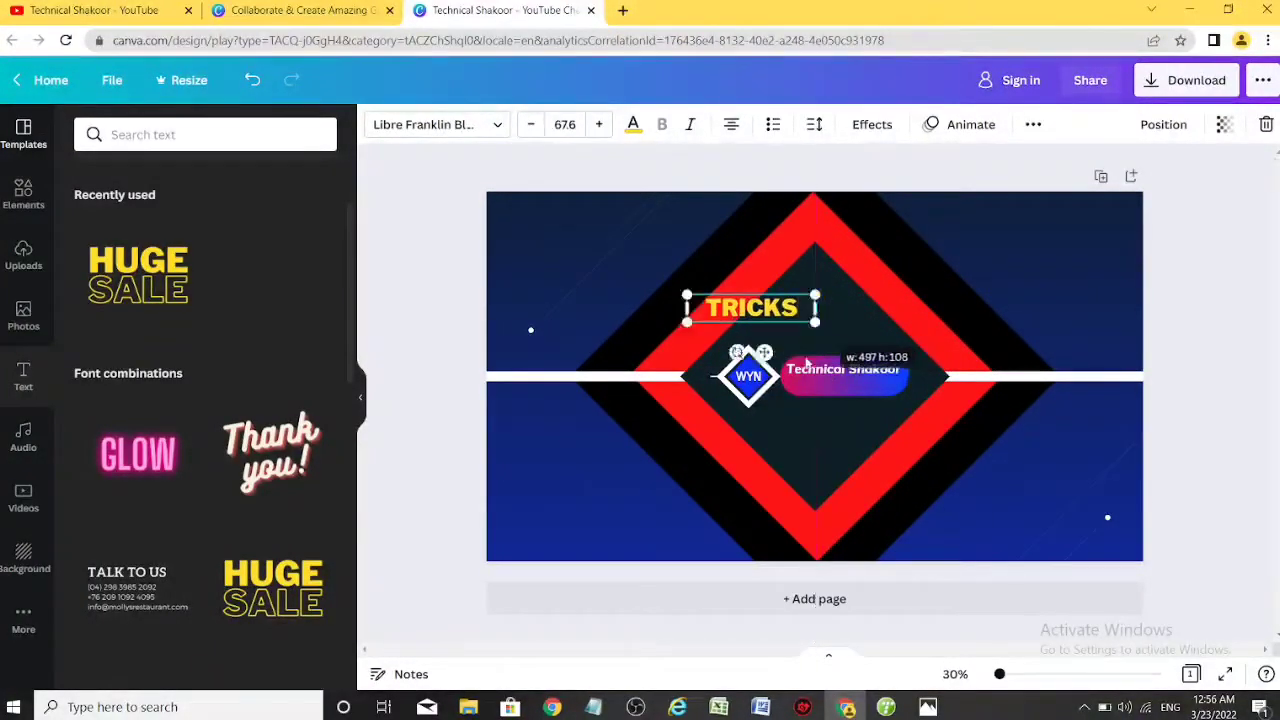
- Place the gradient bar below the "Technical Shakoor" title and centre the "TRICKS" text on it
{"action": "left_click_drag", "start_coordinate": [764, 352], "coordinate": [835, 461]}
{"action": "left_click_drag", "start_coordinate": [853, 461], "coordinate": [849, 460]}
{"action": "mouse_move", "coordinate": [855, 390]}
{"action": "left_mouse_down"}
{"action": "mouse_move", "coordinate": [857, 420]}
{"action": "mouse_move", "coordinate": [855, 408]}
{"action": "left_mouse_up"}
{"action": "left_click", "coordinate": [857, 420]}
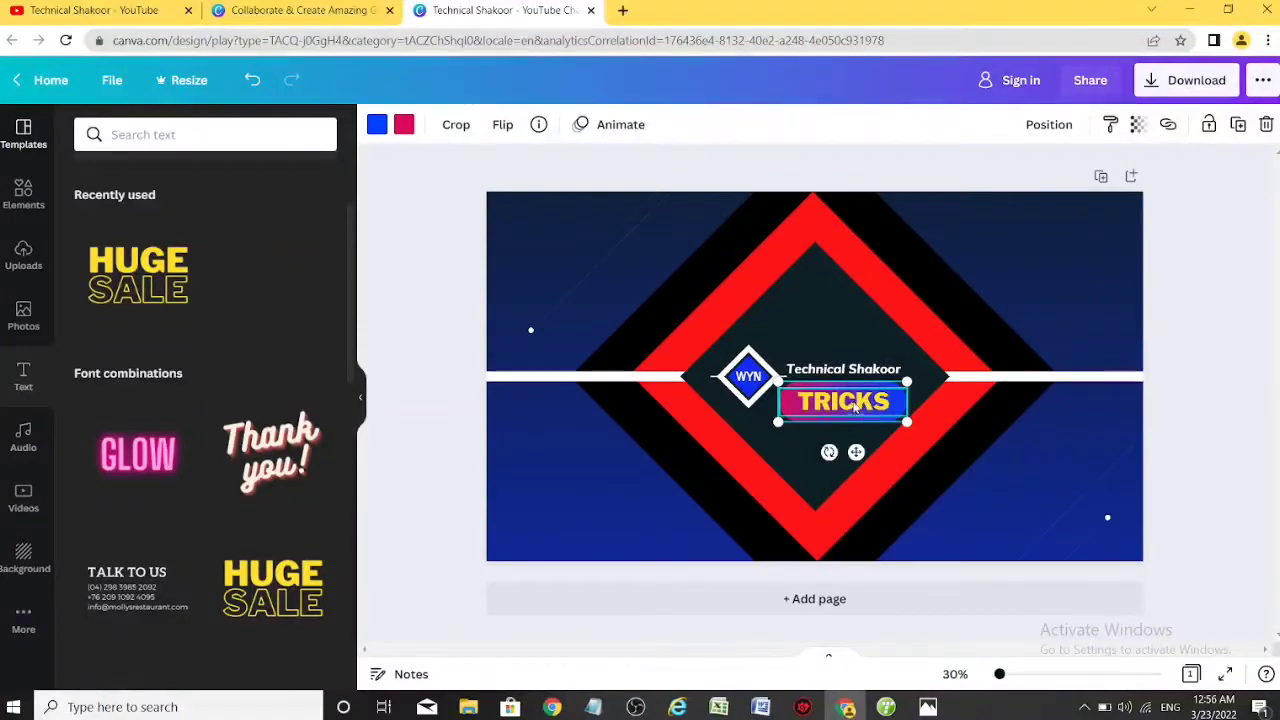
{"action": "left_click", "coordinate": [855, 408]}
{"action": "left_click", "coordinate": [860, 428]}
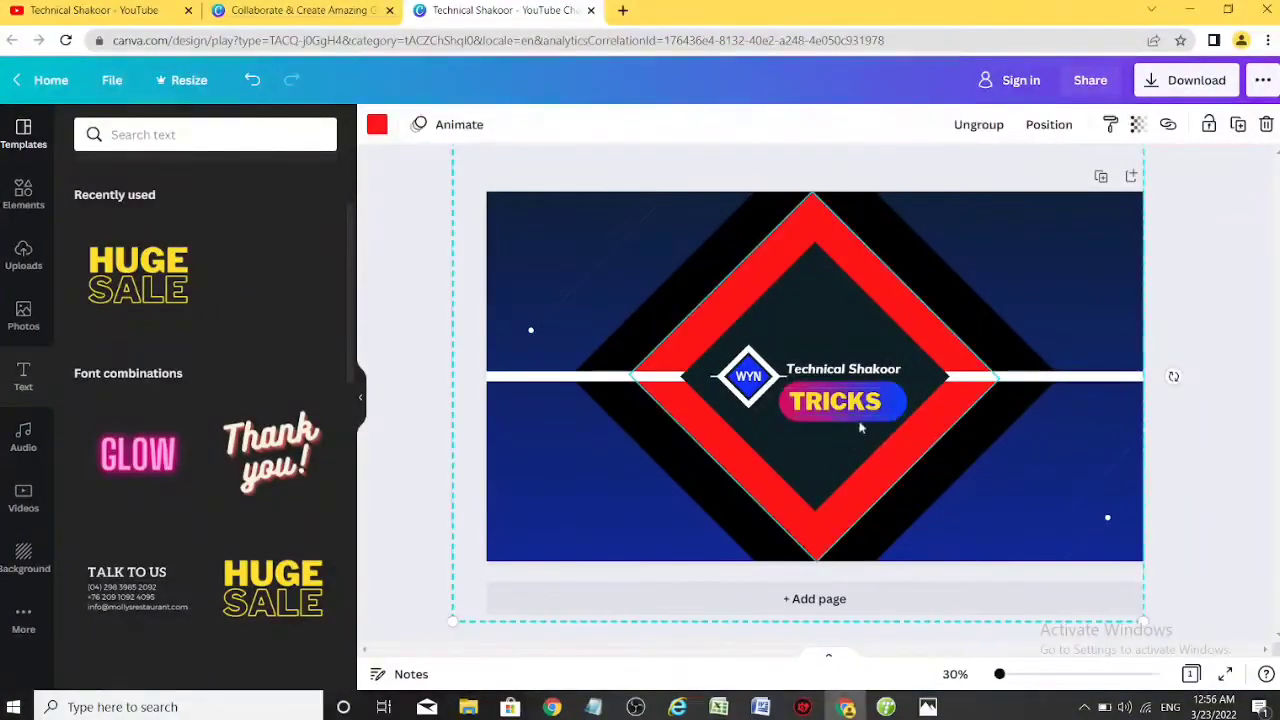
{"action": "left_click", "coordinate": [860, 426]}
{"action": "left_click_drag", "start_coordinate": [860, 426], "coordinate": [861, 416]}
{"action": "left_click", "coordinate": [1234, 310]}
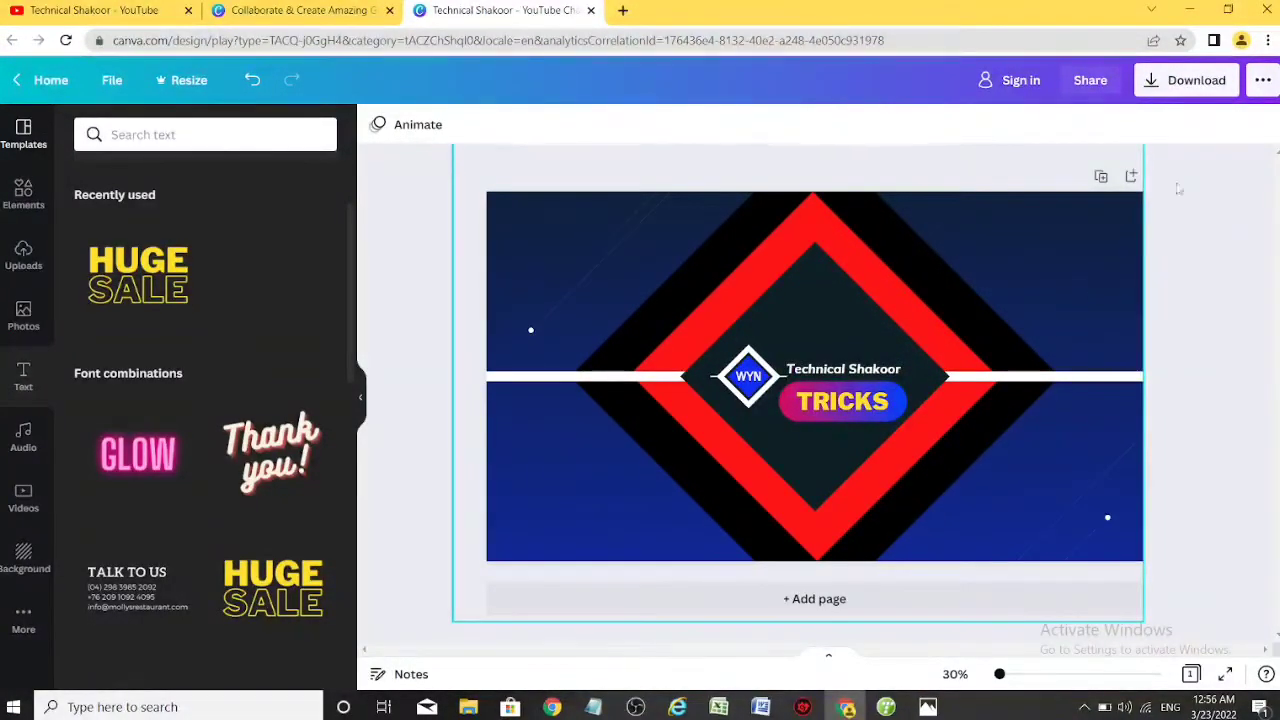
- Download the channel art as a PNG and dismiss the sign-up prompt
{"action": "left_click", "coordinate": [1198, 84]}
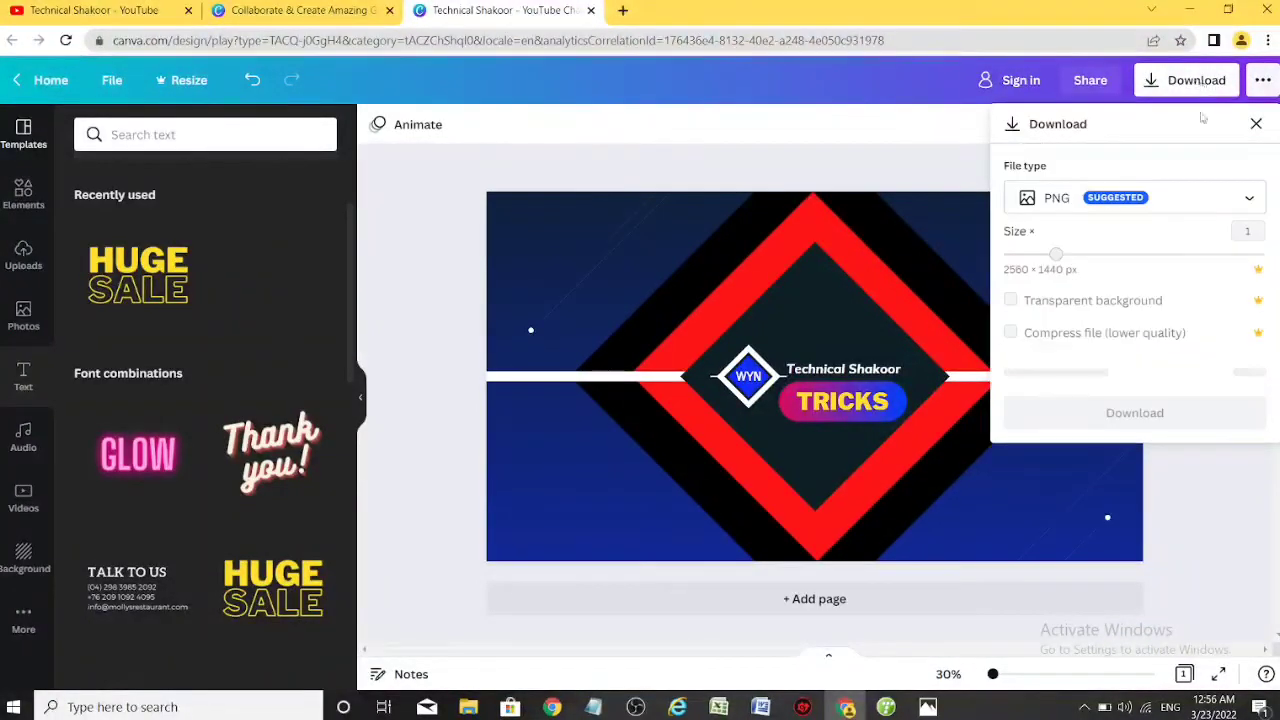
{"action": "left_click", "coordinate": [1250, 200]}
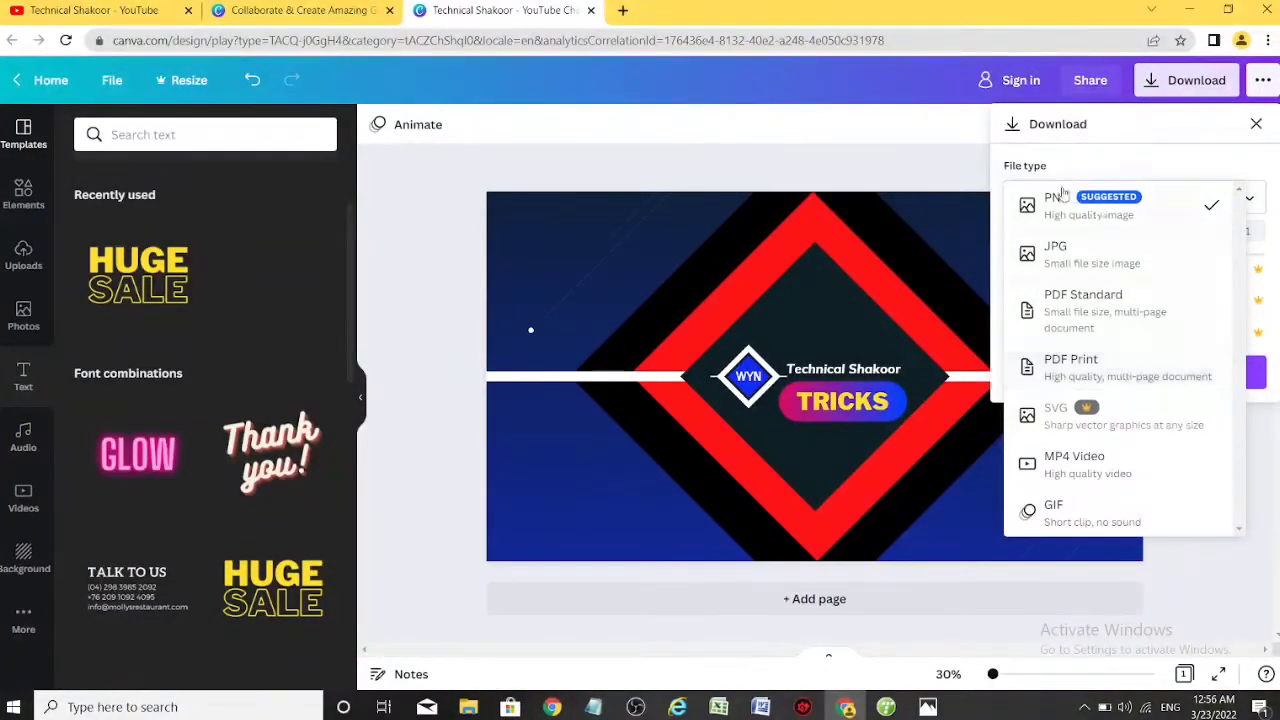
{"action": "left_click", "coordinate": [1123, 213]}
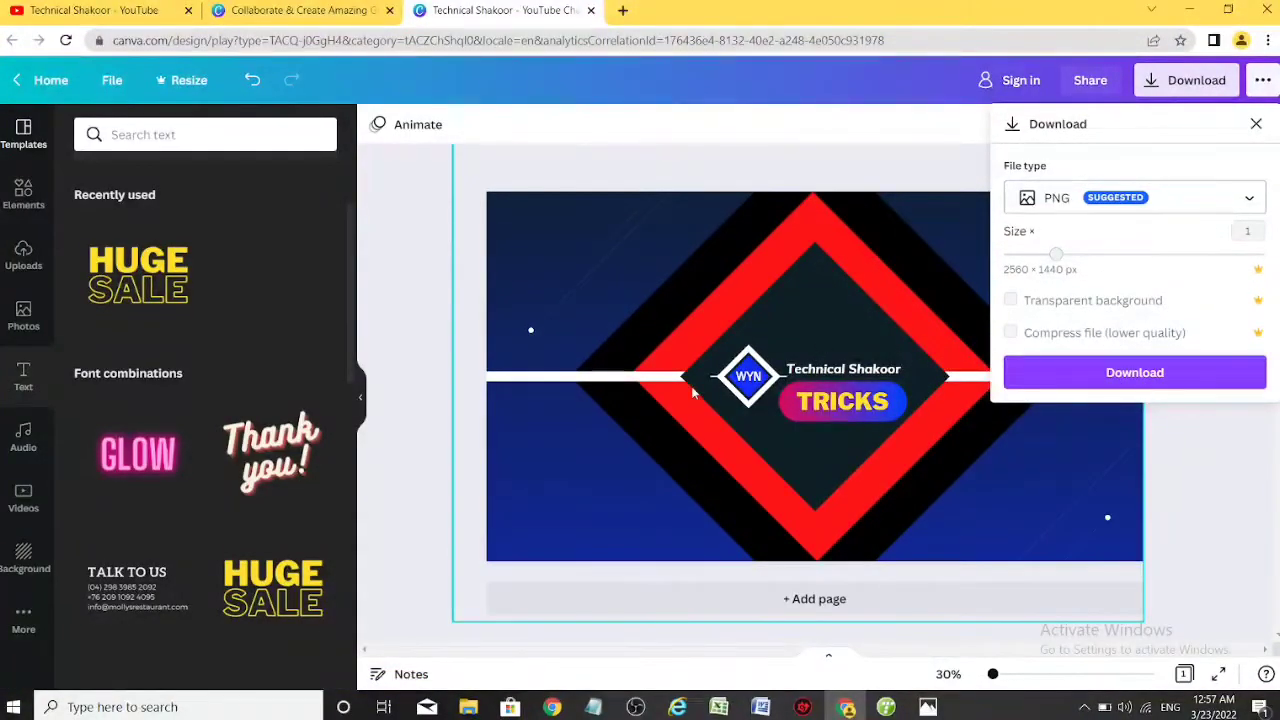
{"action": "left_click", "coordinate": [1119, 387]}
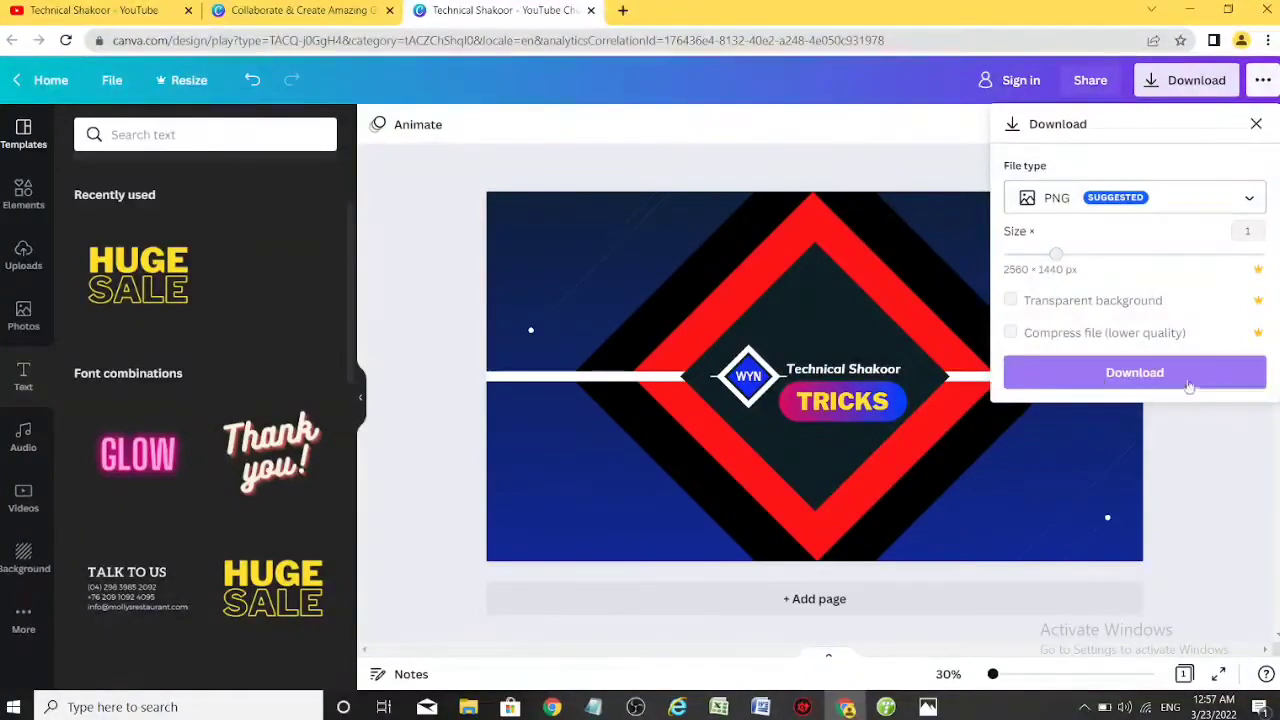
{"action": "left_click", "coordinate": [1141, 372]}
{"action": "left_click", "coordinate": [1135, 375]}
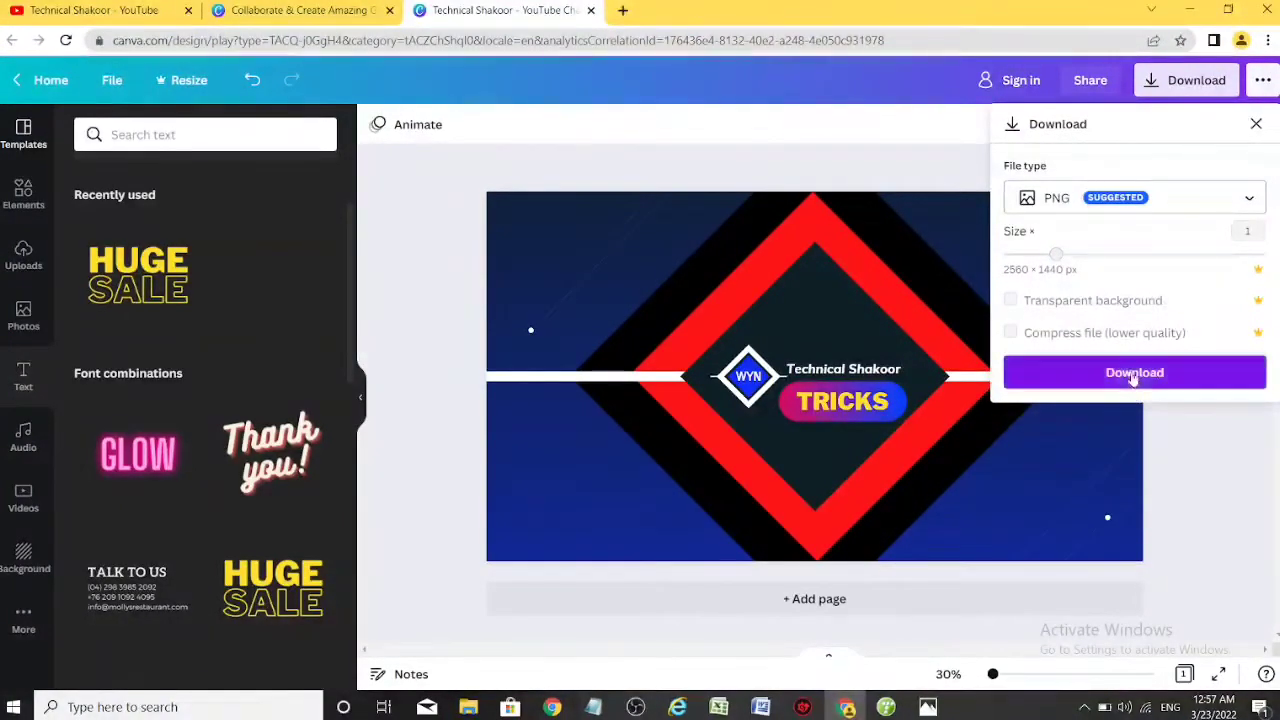
{"action": "left_click", "coordinate": [1133, 374]}
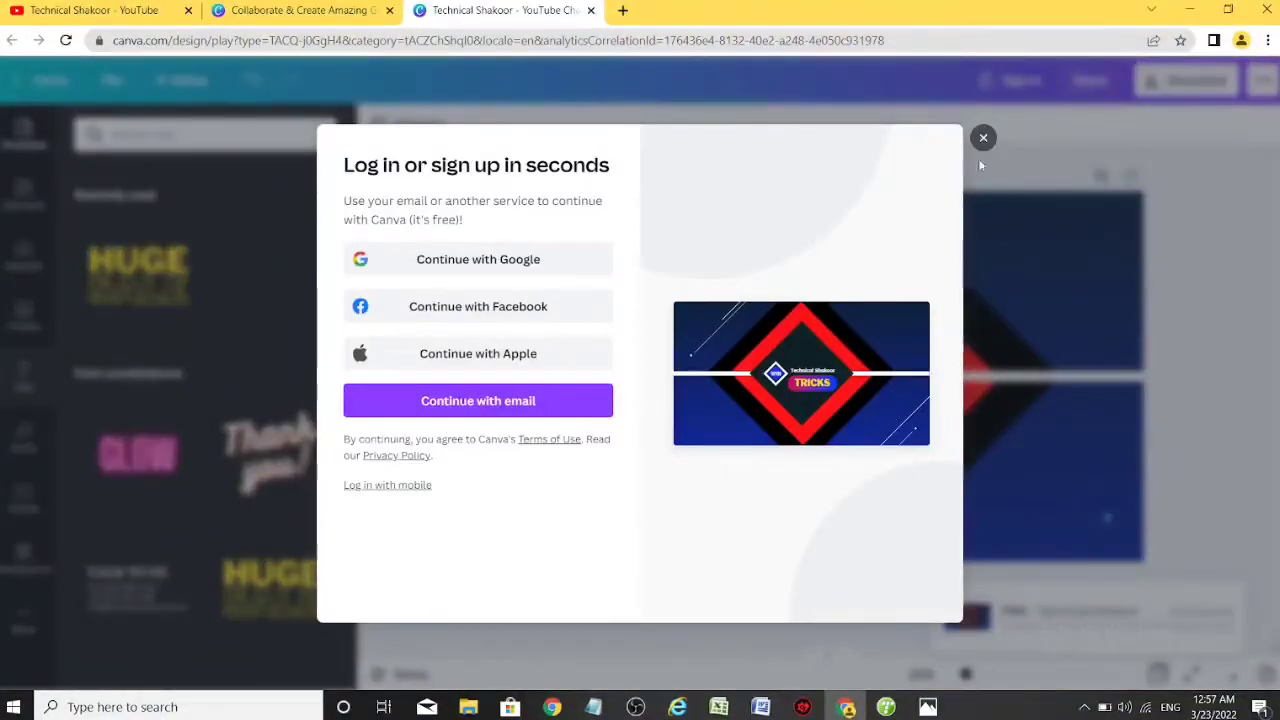
{"action": "left_click", "coordinate": [983, 137]}
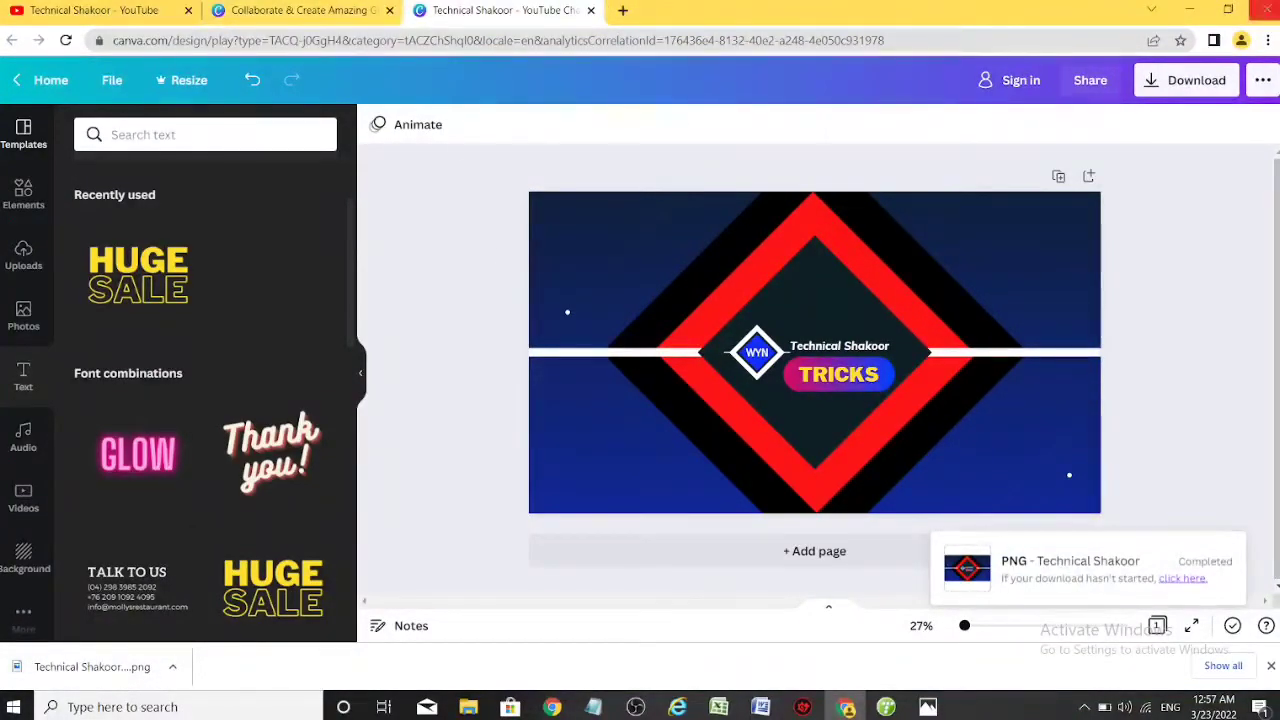
- Close the browser window and open the downloaded Technical Shakoor (5).png in Photos to check the result
{"action": "left_click", "coordinate": [1267, 9]}
{"action": "left_click", "coordinate": [723, 134]}
{"action": "double_click", "coordinate": [208, 166]}
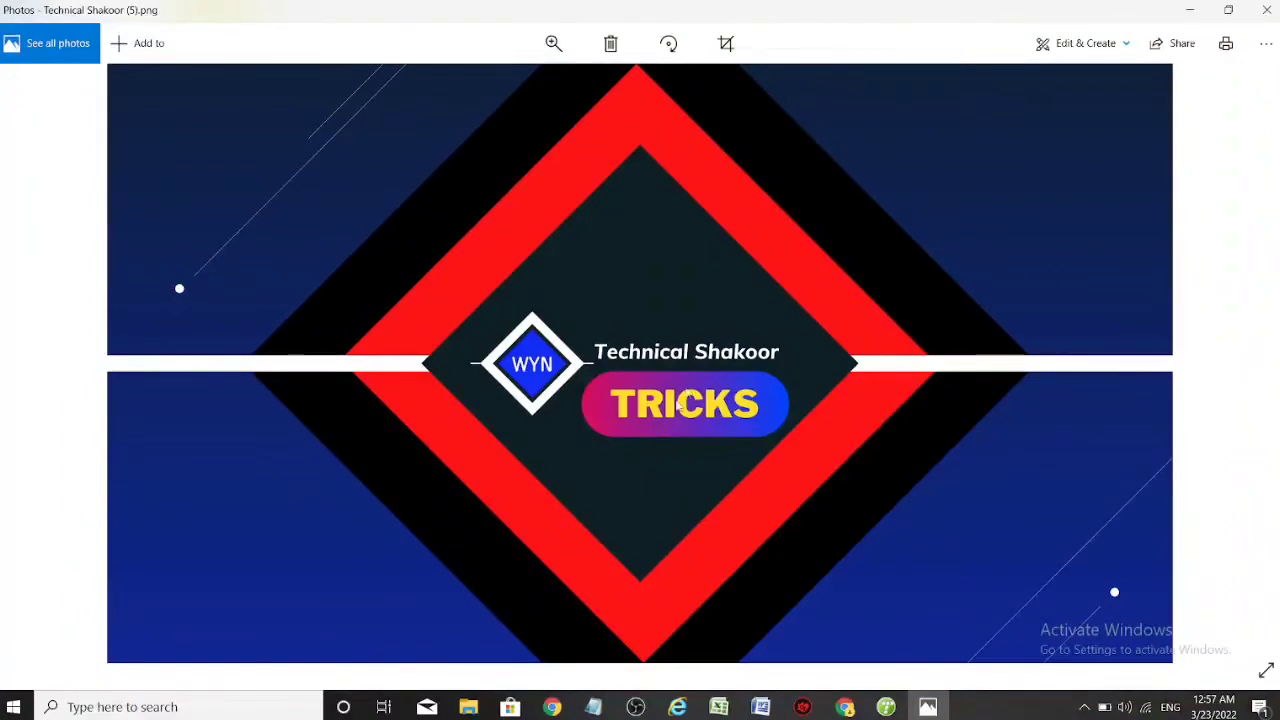
- Switch to YouTube Studio and open the Technical Shakoor channel's branding settings by way of its channel page banner
{"action": "key", "text": "alt+Tab"}
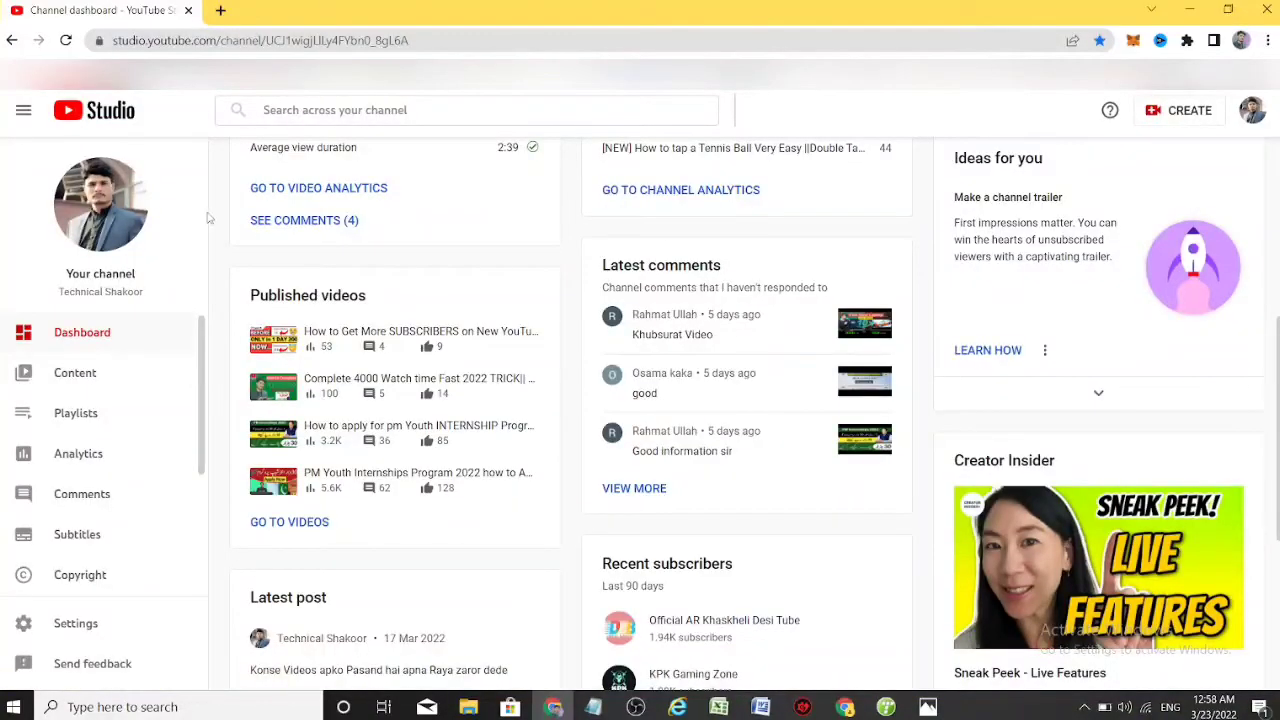
{"action": "left_click", "coordinate": [100, 205]}
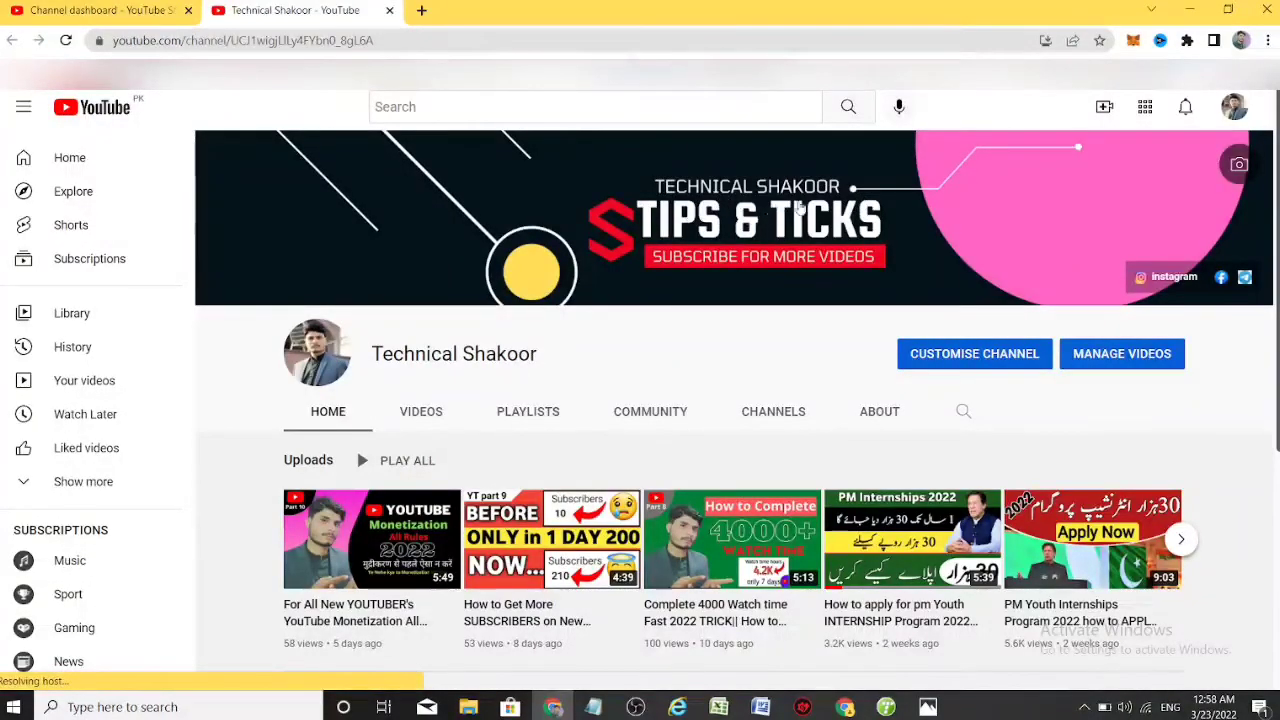
{"action": "left_click", "coordinate": [1240, 165]}
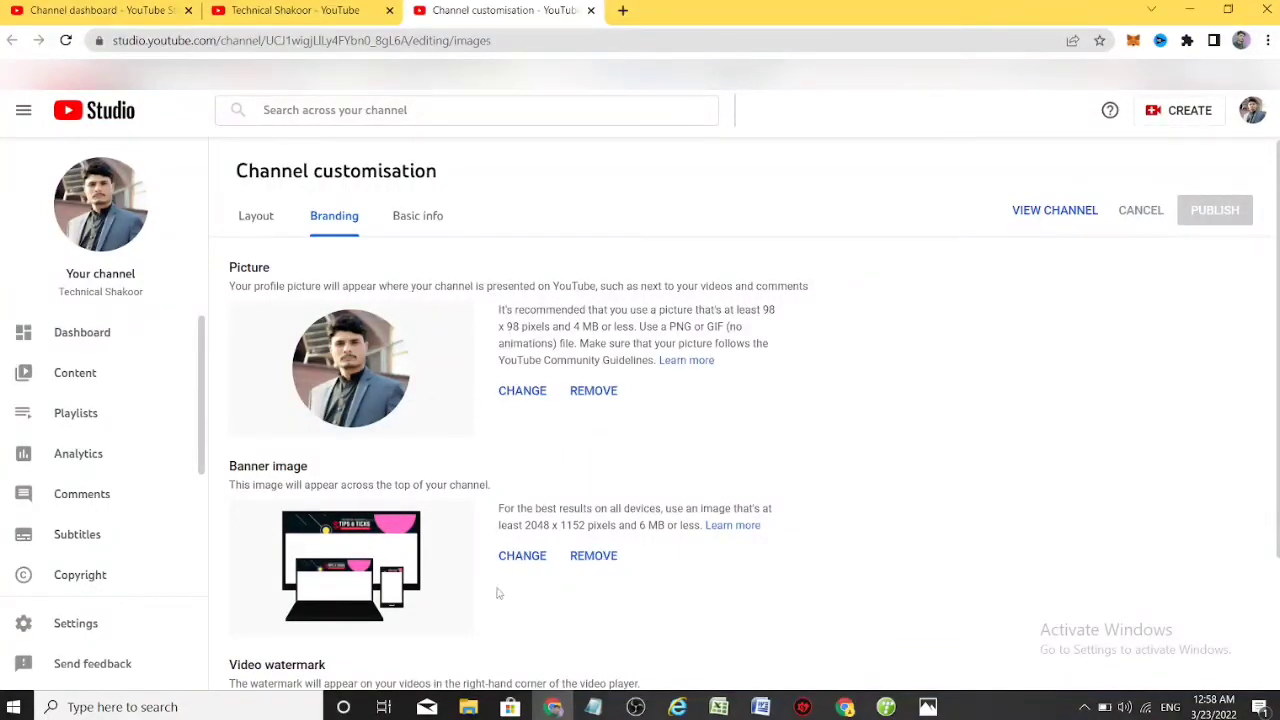
- Load Technical Shakoor (5).png from Downloads as the channel's replacement banner image
{"action": "left_click", "coordinate": [530, 562]}
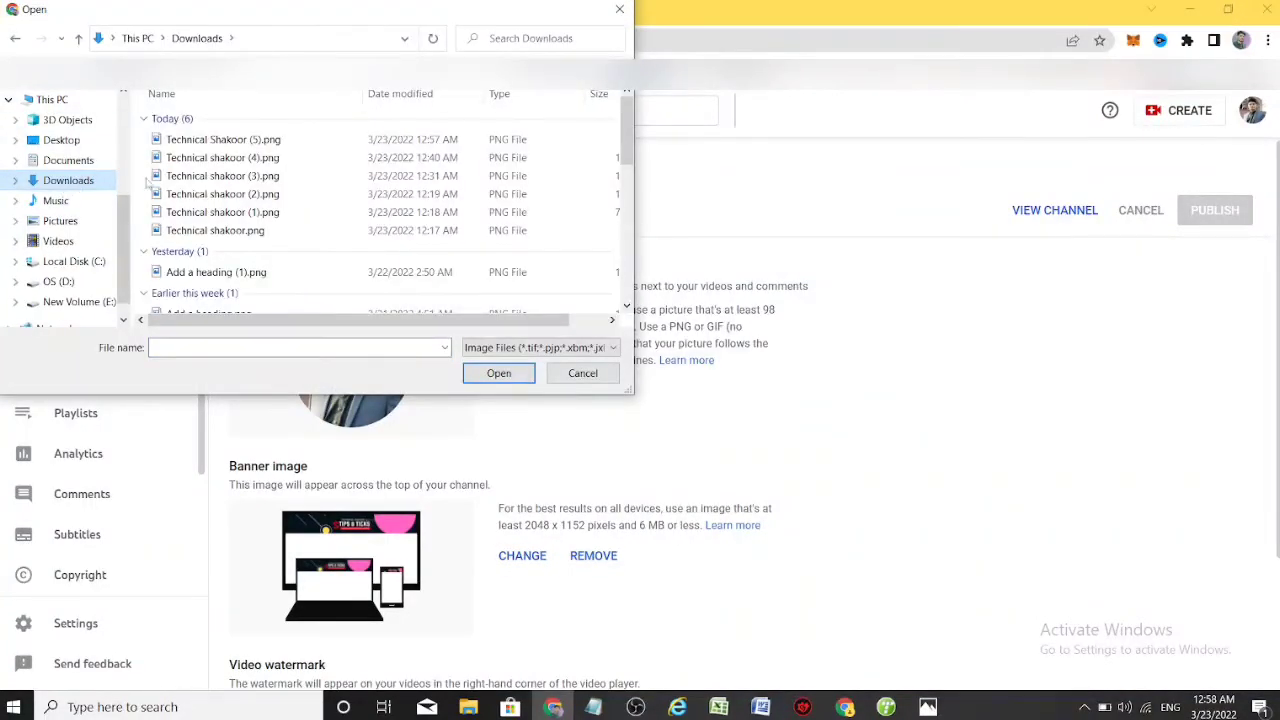
{"action": "left_click", "coordinate": [207, 146]}
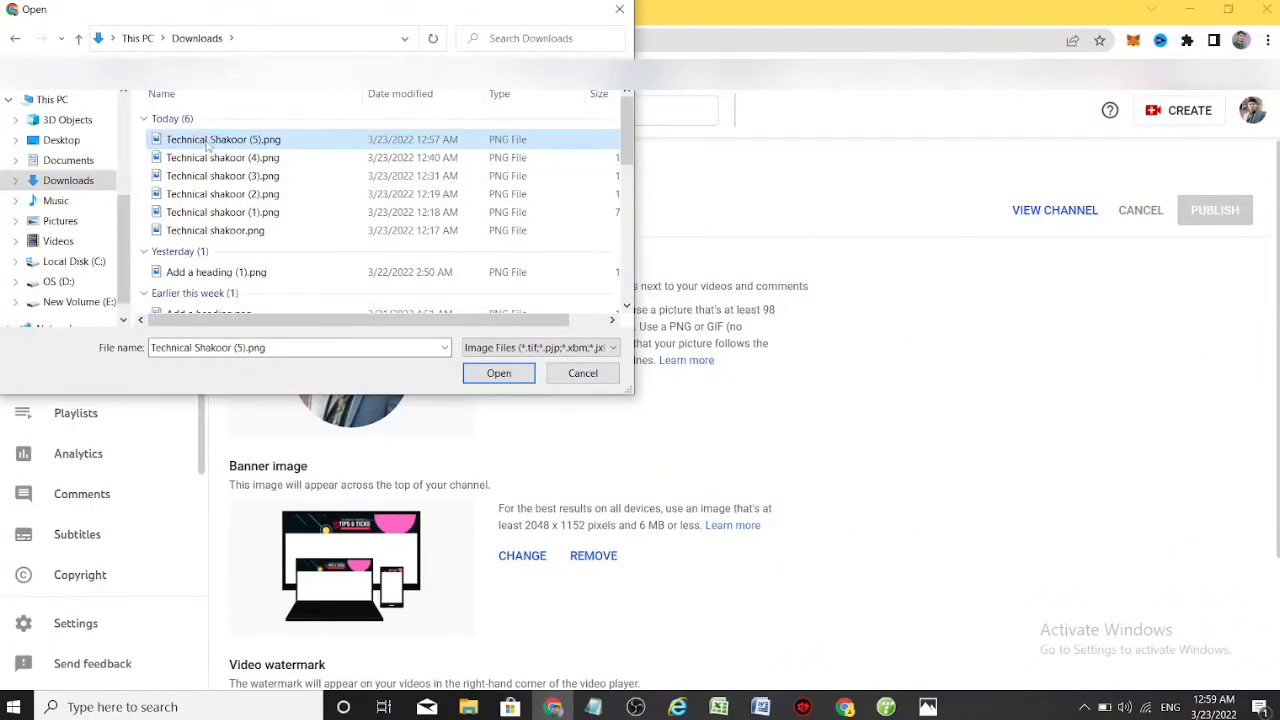
{"action": "left_click", "coordinate": [495, 371]}
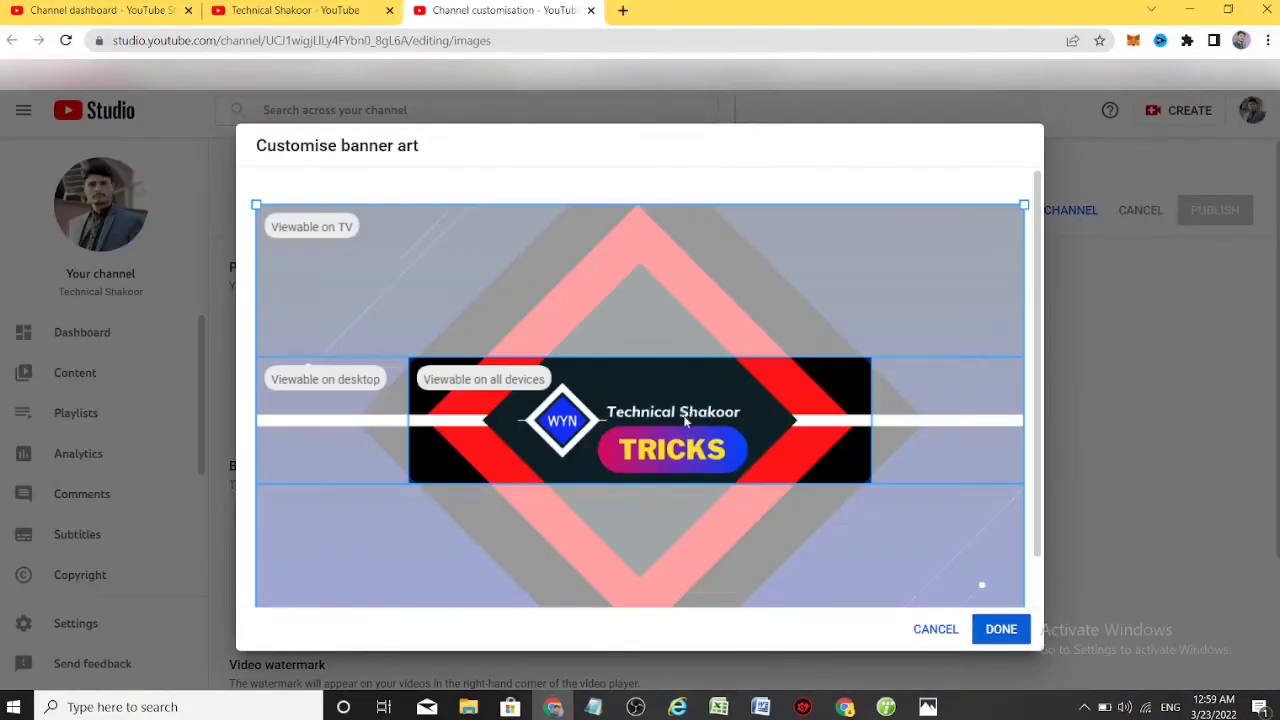